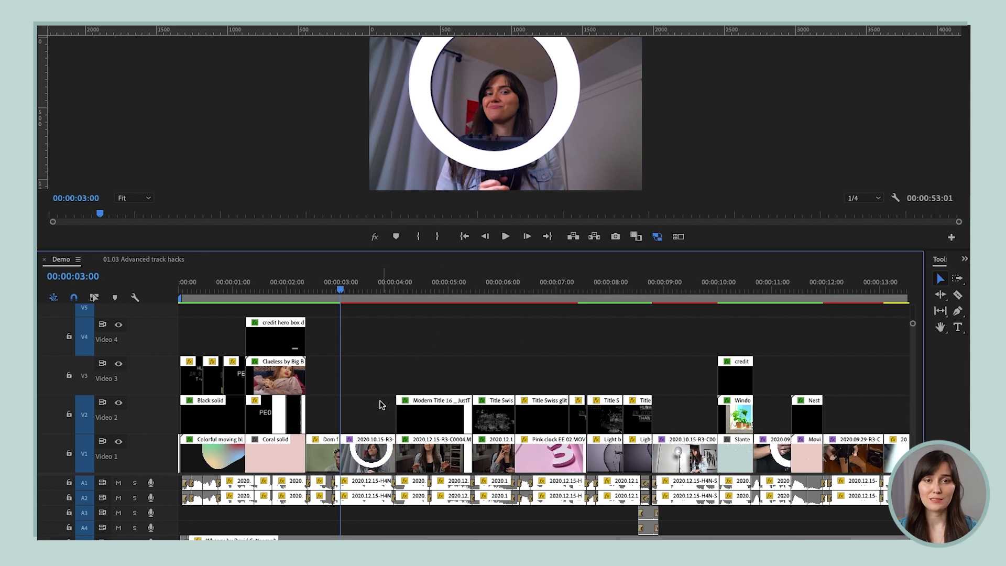
# Step: Copy the ring-light clip, trial-paste it at 00:00:06:06 over Pink clock EE 02.MOV, then undo
pyautogui.click(372, 448)
pyautogui.press('super+c')
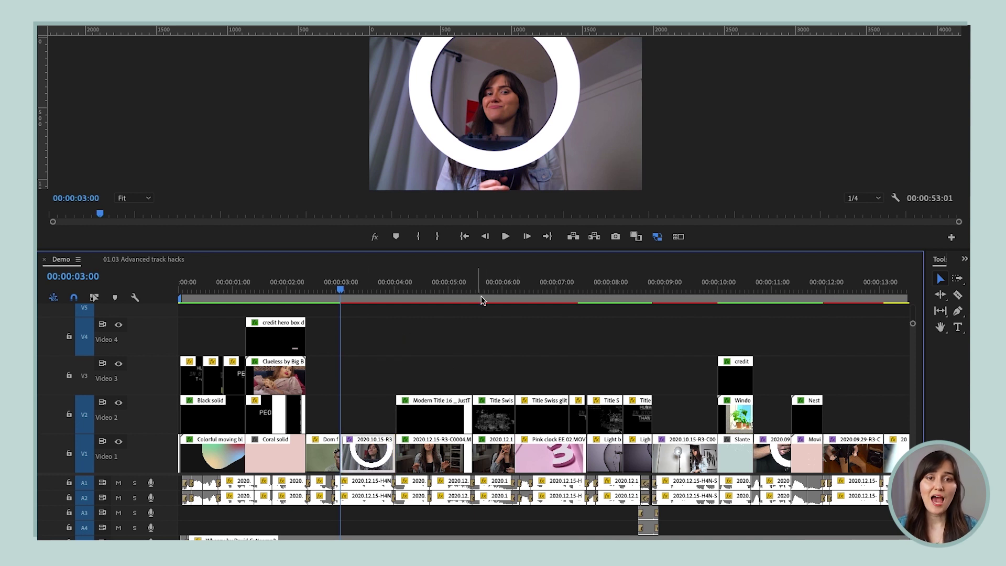
pyautogui.moveTo(505, 288); pyautogui.dragTo(516, 288)
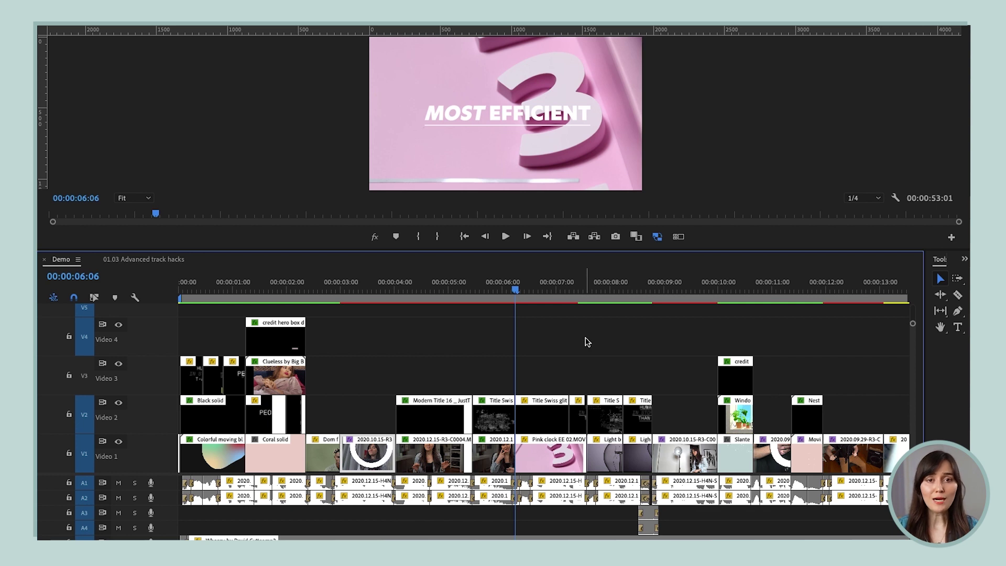
pyautogui.press('super+v')
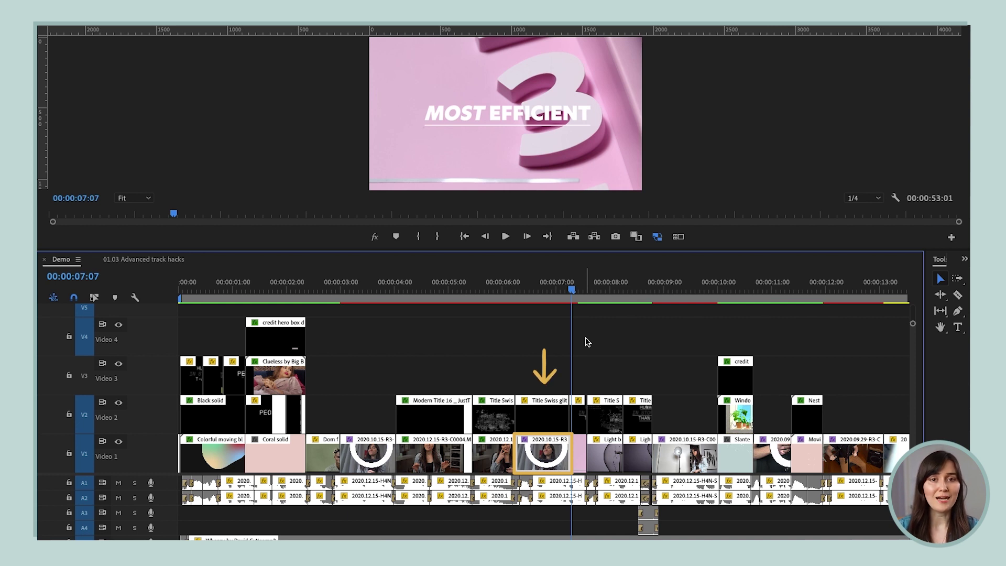
pyautogui.press('super+z')
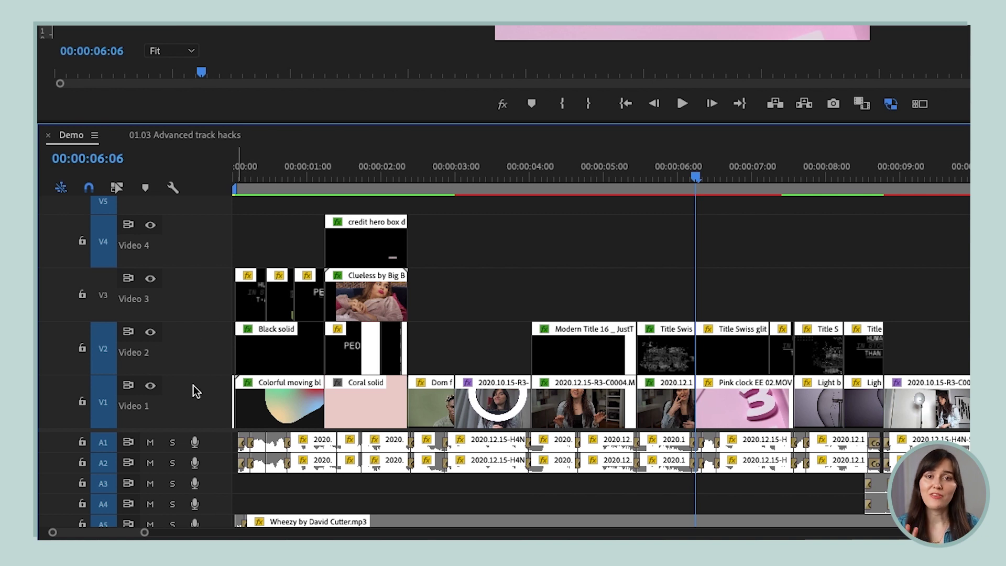
# Step: Lock and unlock Video 1, then mute and unmute Audio 1
pyautogui.click(83, 404)
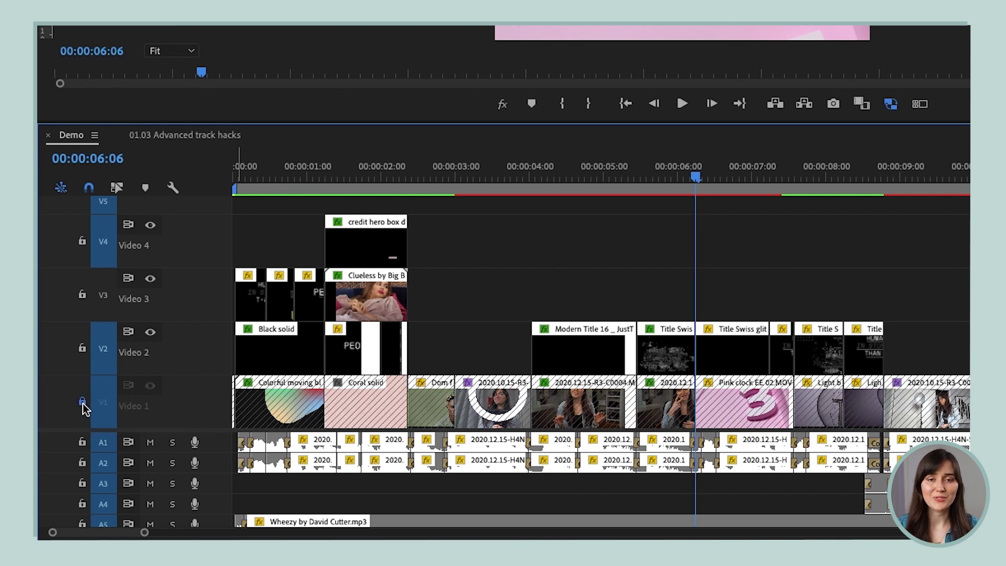
pyautogui.click(83, 403)
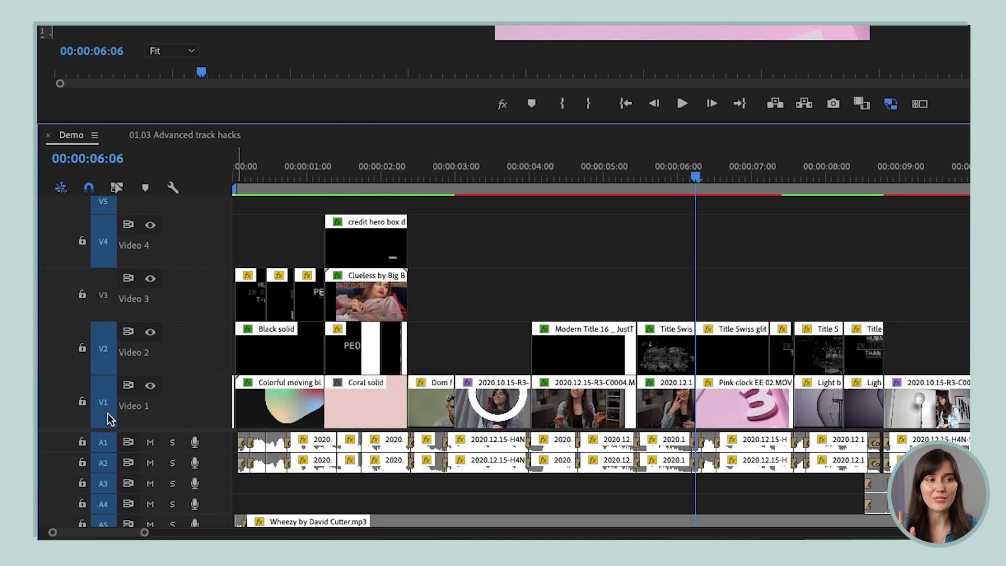
pyautogui.click(150, 445)
pyautogui.click(151, 443)
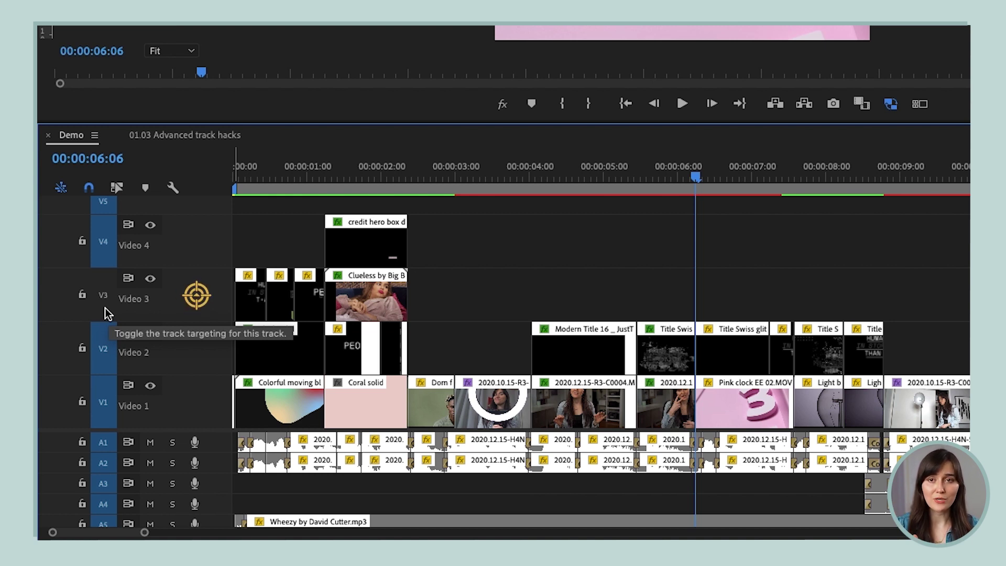
# Step: Target only Video 3 and paste the copied ring-light clip there at 00:00:06:06
pyautogui.click(105, 308)
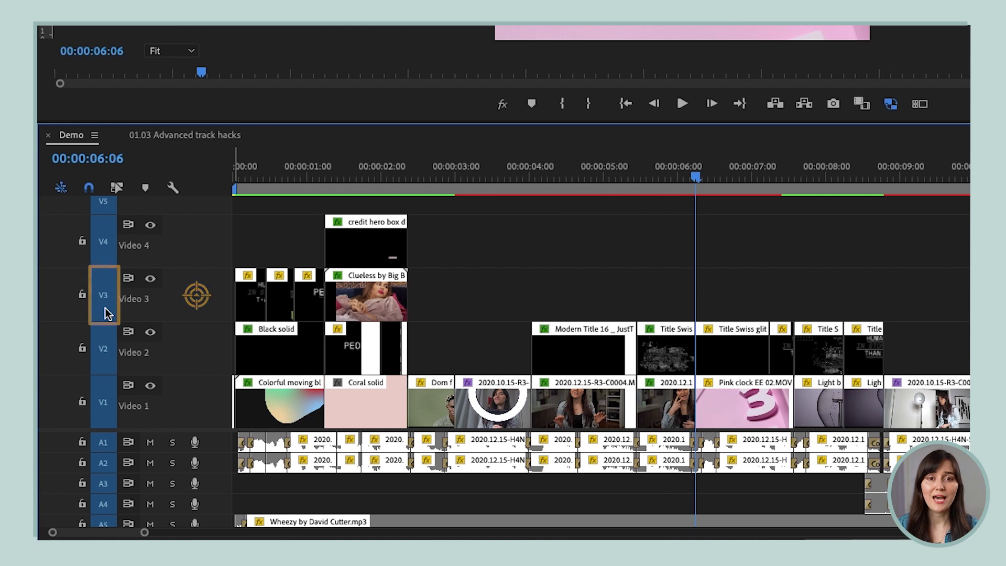
pyautogui.click(104, 349)
pyautogui.click(105, 388)
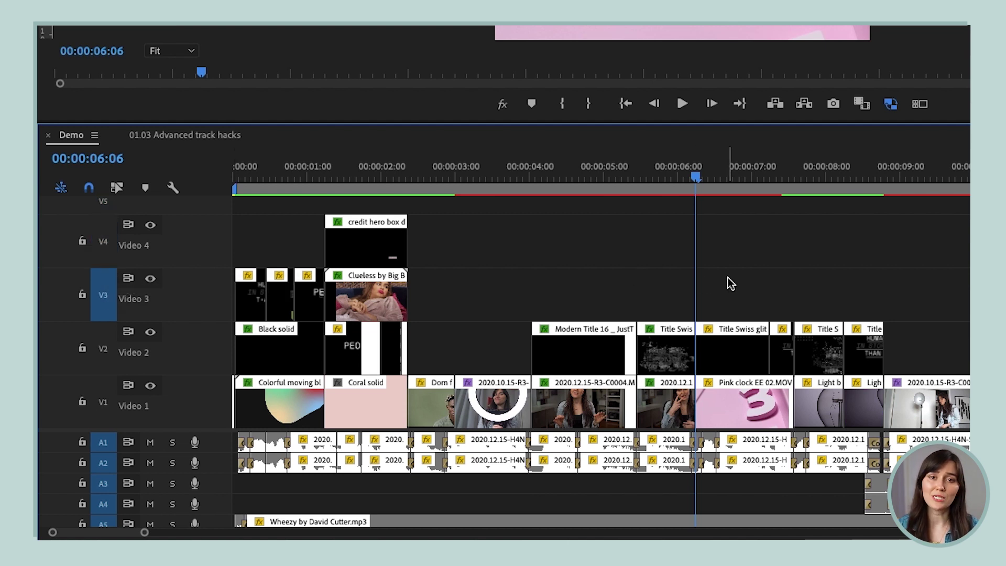
pyautogui.press('super+v')
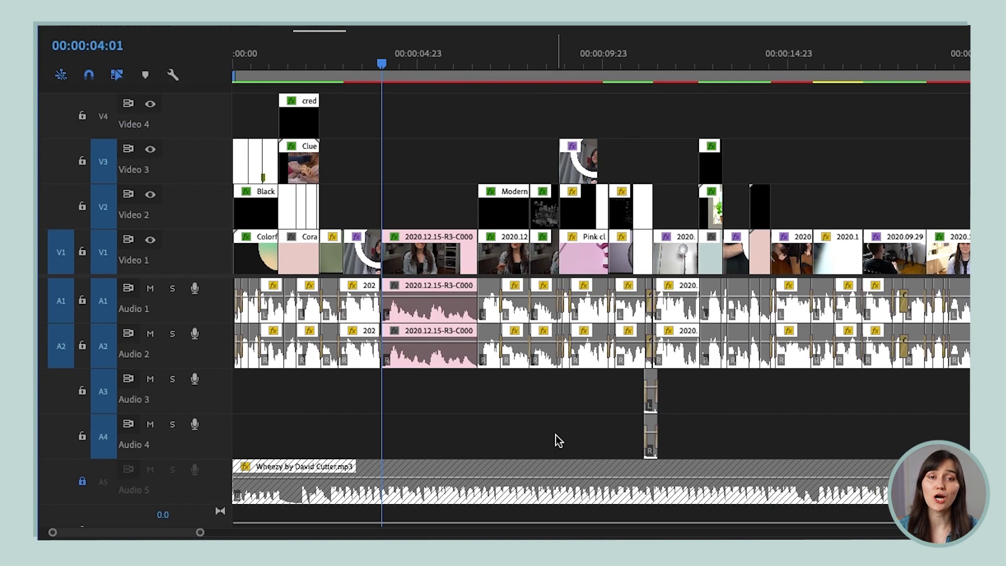
# Step: Copy the pink interview clip, untarget V1, V3, A1, A2, and insert-paste it at 00:00:10:04
pyautogui.click(450, 248)
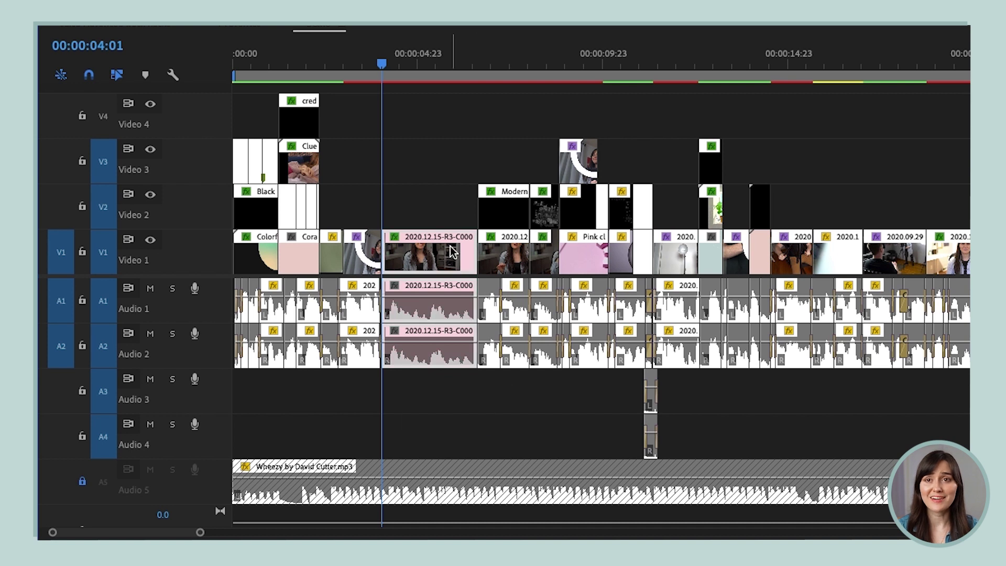
pyautogui.press('super+c')
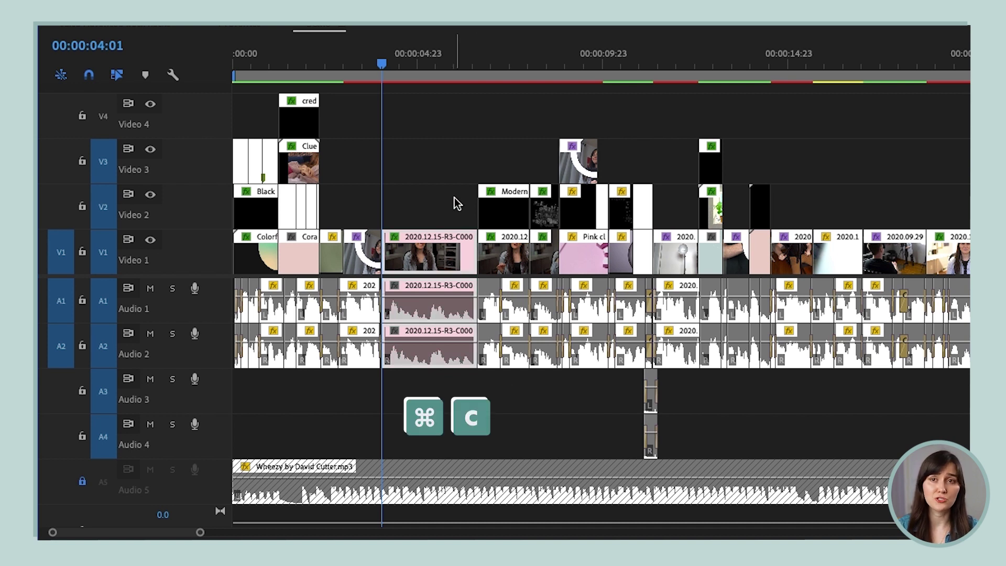
pyautogui.click(105, 257)
pyautogui.click(106, 178)
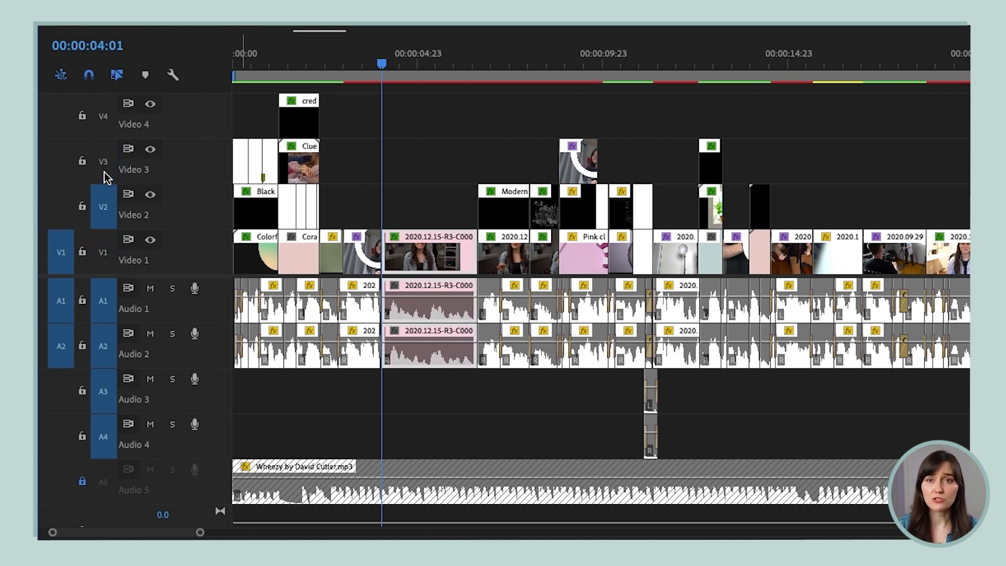
pyautogui.click(104, 301)
pyautogui.click(104, 346)
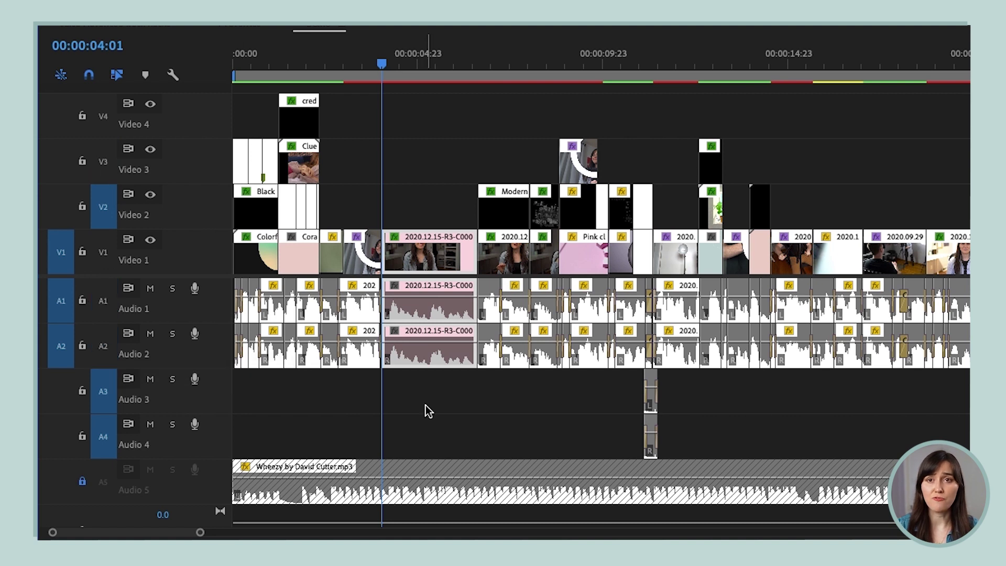
pyautogui.click(610, 76)
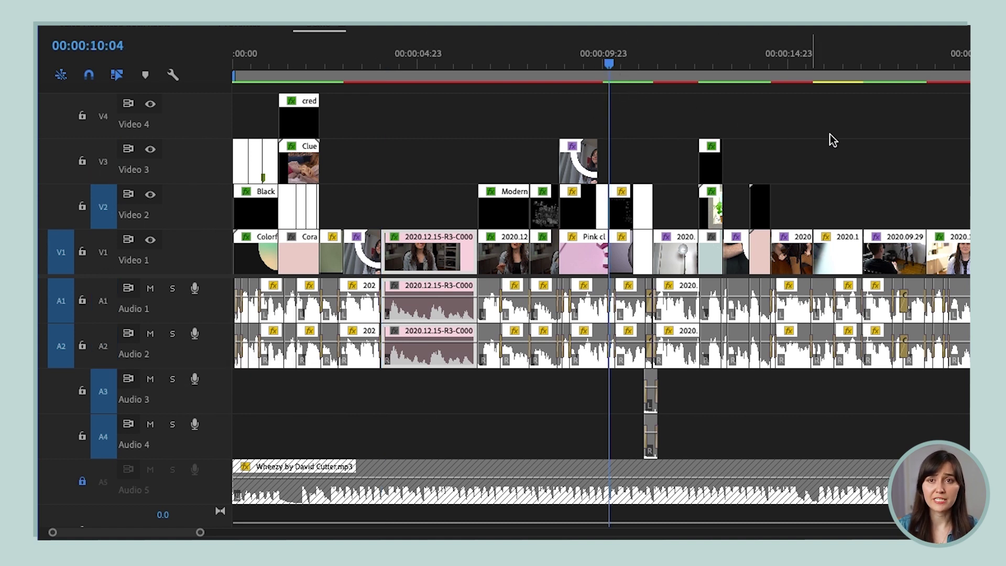
pyautogui.press('super+shift+v')
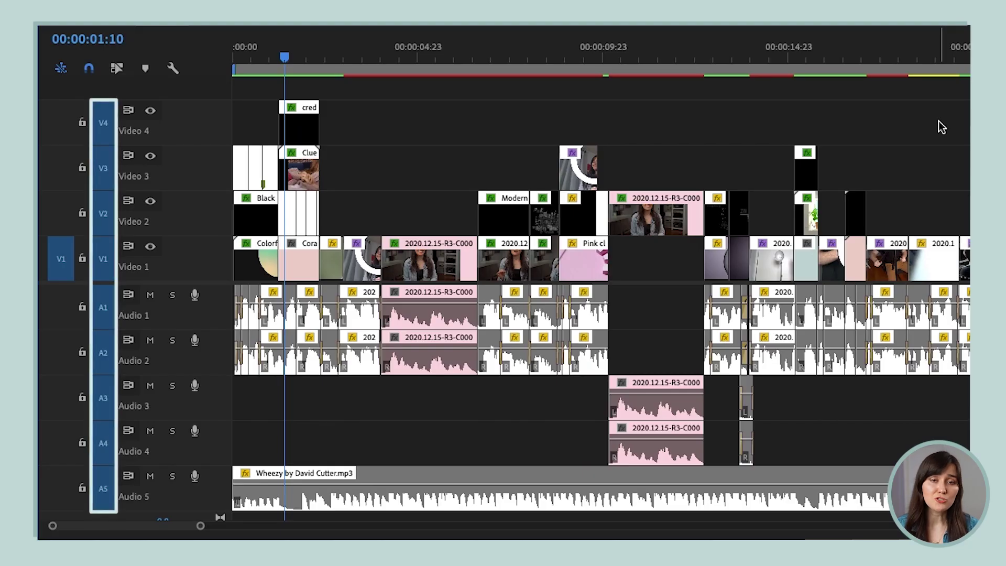
# Step: Step the playhead forward through successive clip edit points to 00:00:13:23
pyautogui.press('space')
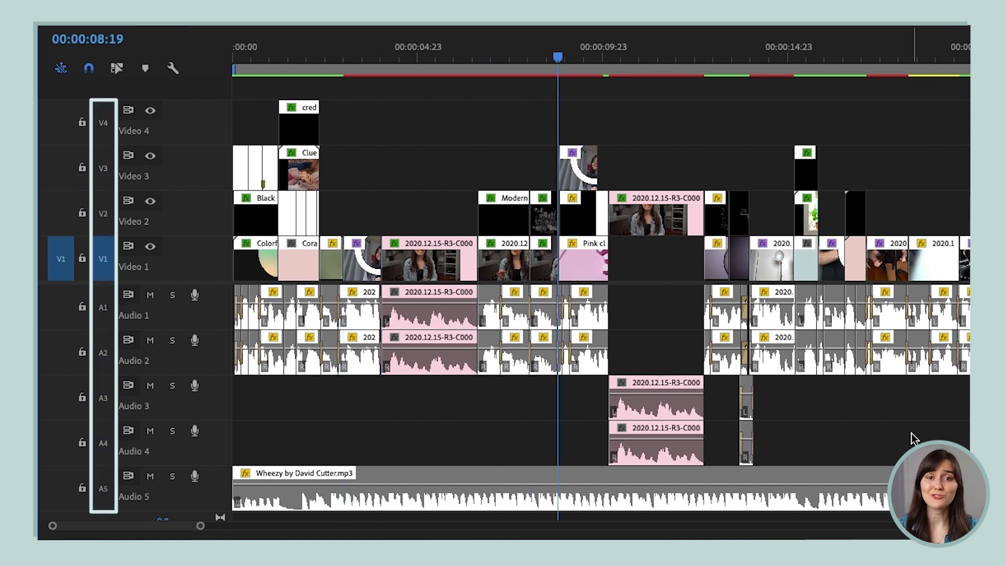
pyautogui.press('Down')
pyautogui.press('Down')
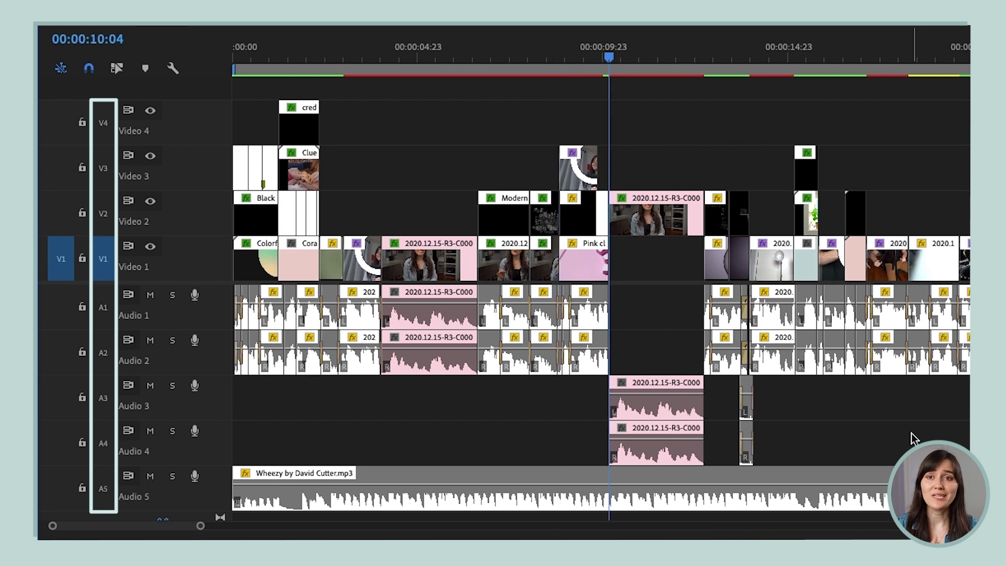
pyautogui.press('Down')
pyautogui.press('Down')
pyautogui.press('Down')
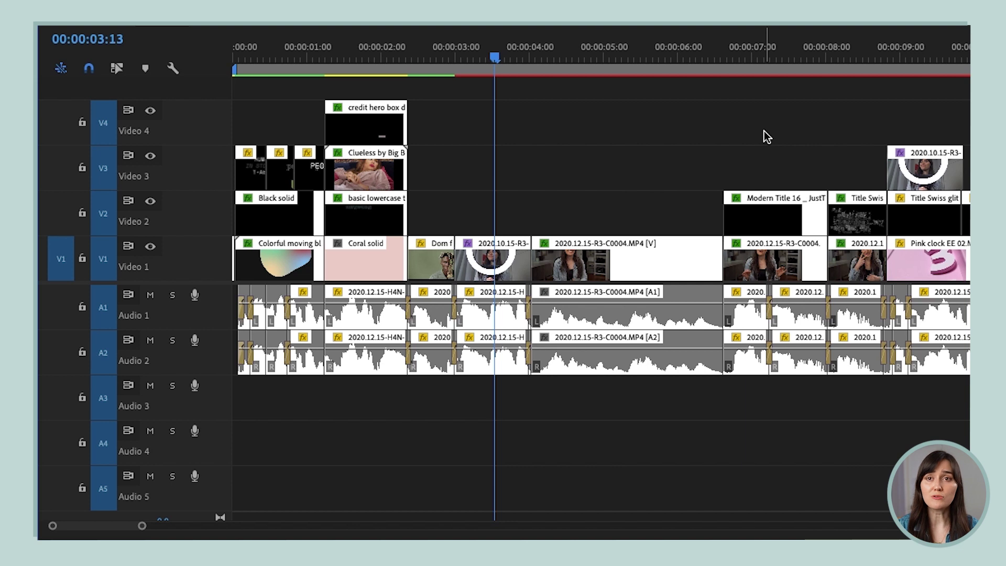
# Step: Select the clips under the playhead on targeted tracks, then again at 00:00:01:20
pyautogui.press('d')
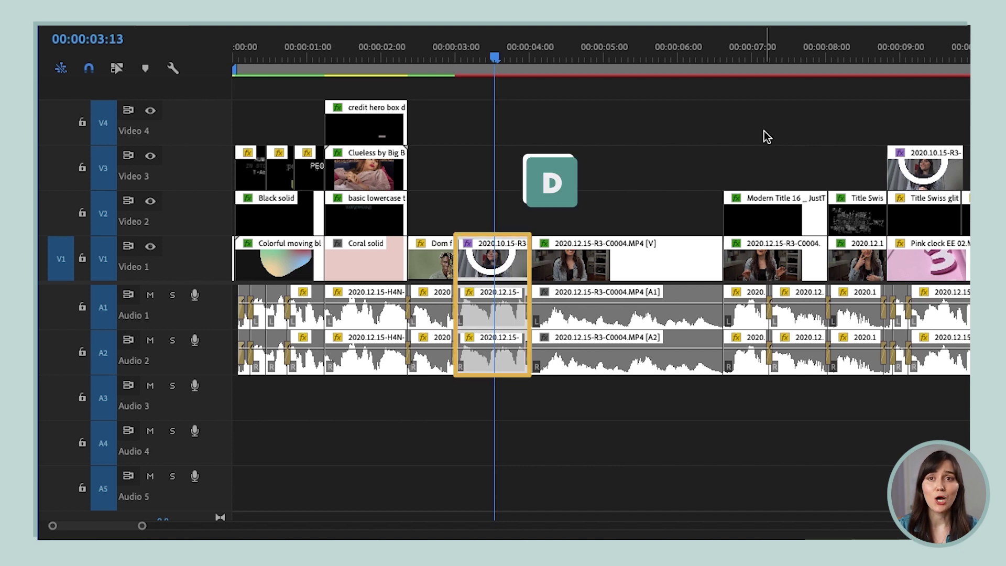
pyautogui.click(767, 137)
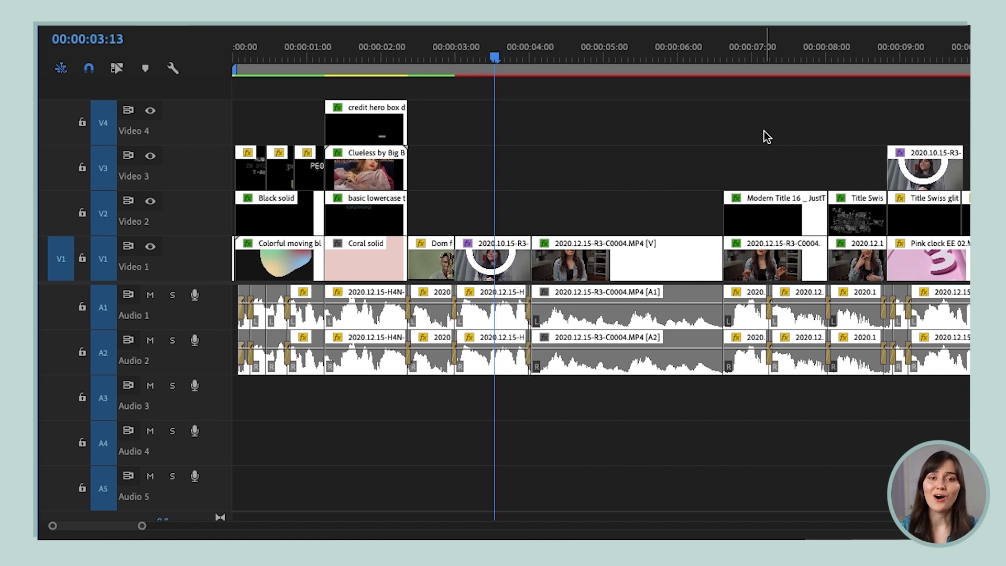
pyautogui.click(369, 52)
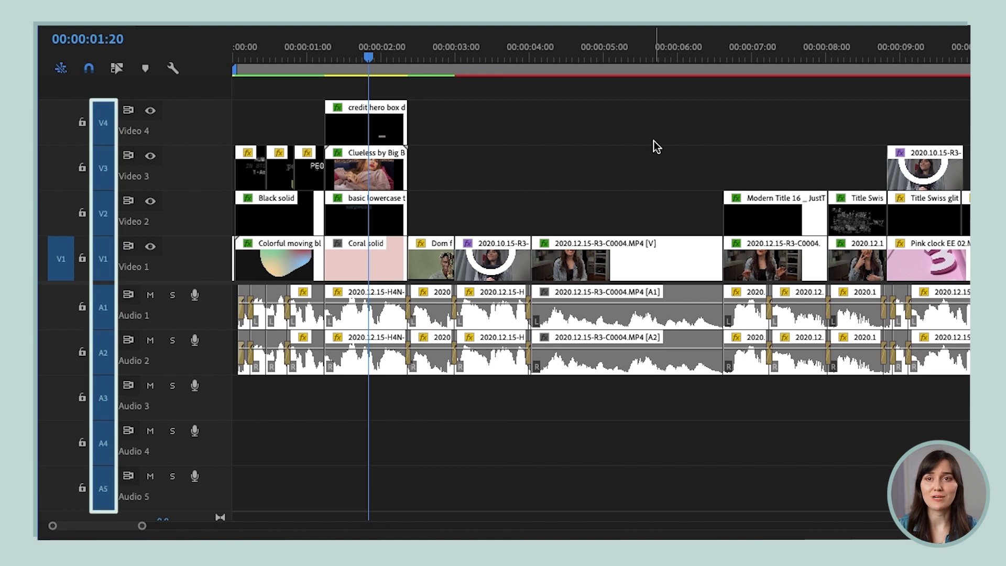
pyautogui.press('d')
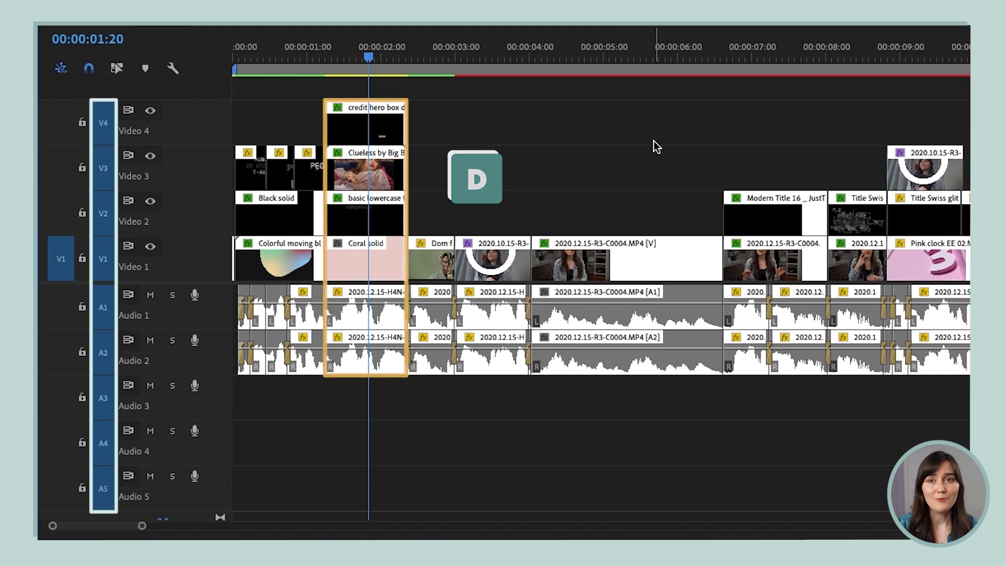
# Step: Target only Video 2 and select just the lowercase title clip under the playhead
pyautogui.click(653, 141)
pyautogui.click(111, 144)
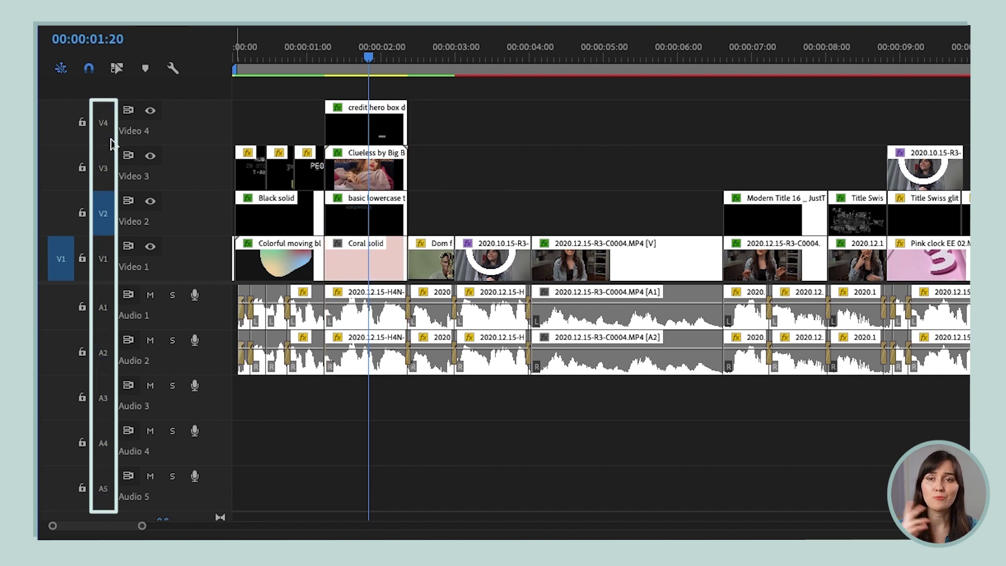
pyautogui.press('d')
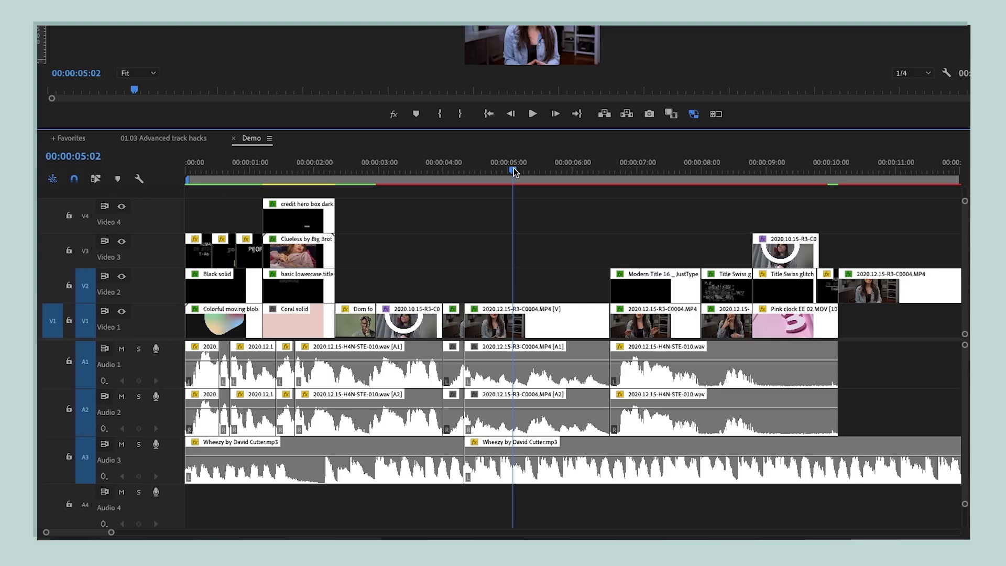
# Step: Split the targeted tracks' clips at the playhead, near six seconds, and at 00:00:06:06
pyautogui.hotkey('shift', 'g')
pyautogui.click(557, 170)
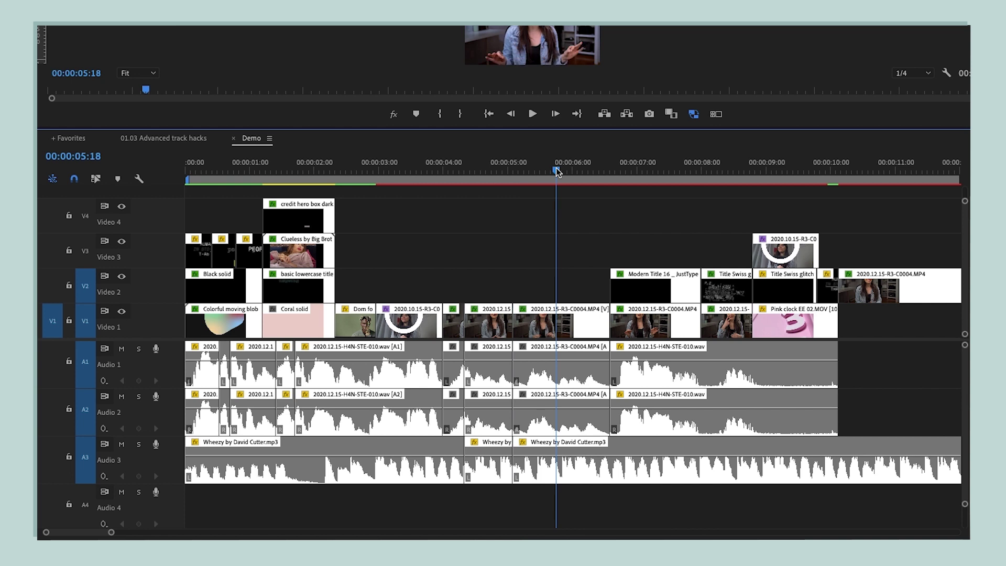
pyautogui.hotkey('ctrl', 'k')
pyautogui.click(588, 171)
pyautogui.hotkey('ctrl', 'k')
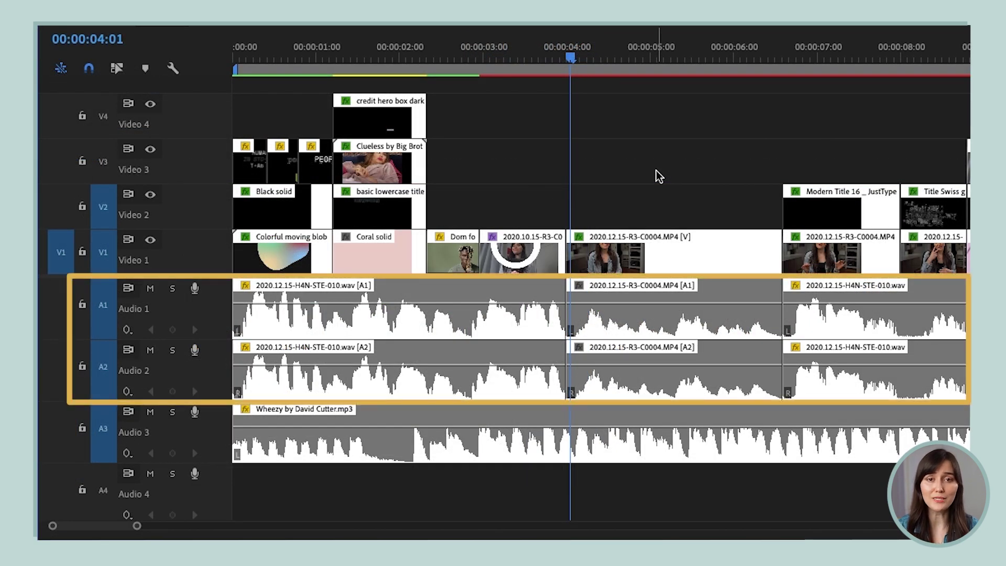
# Step: Leave only Audio 1 and Audio 2 targeted and return the playhead to the sequence start
pyautogui.click(108, 219)
pyautogui.click(107, 244)
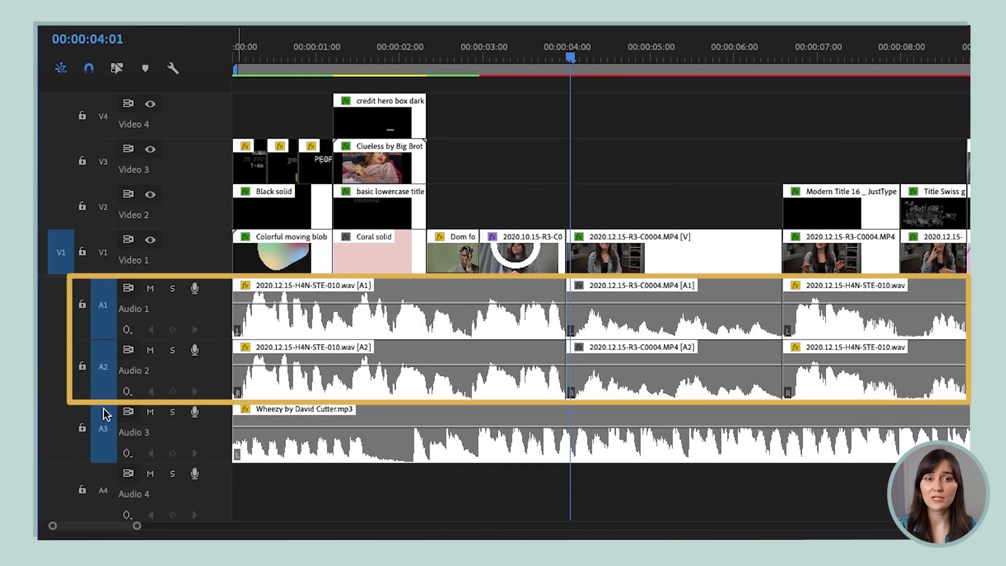
pyautogui.press('Home')
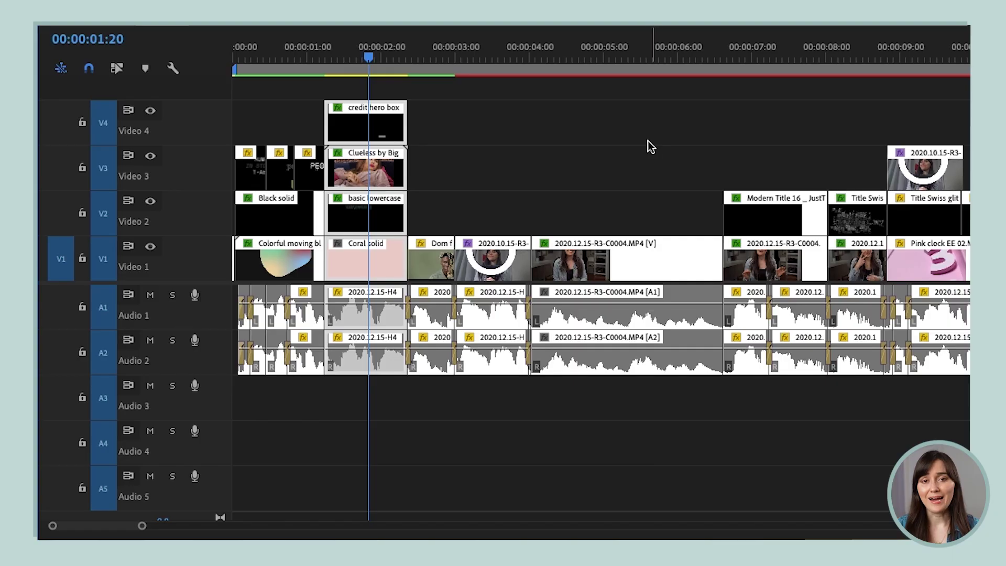
# Step: Untarget Audio 1–5 and Video 1, 3 and 4, leaving only Video 2, then open the Premiere Pro menu
pyautogui.click(105, 322)
pyautogui.click(108, 353)
pyautogui.click(104, 397)
pyautogui.click(104, 441)
pyautogui.click(104, 479)
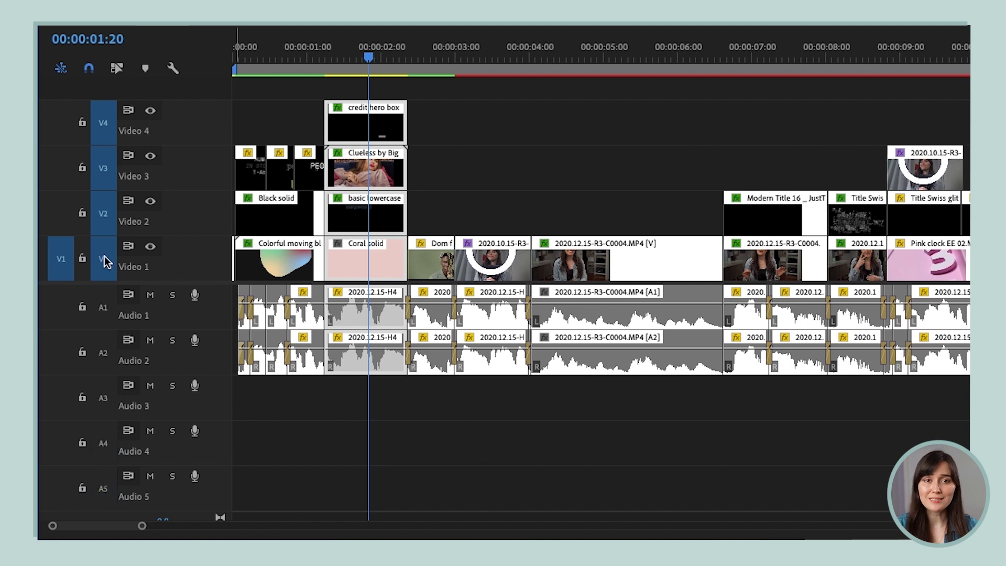
pyautogui.click(104, 261)
pyautogui.click(107, 181)
pyautogui.click(110, 141)
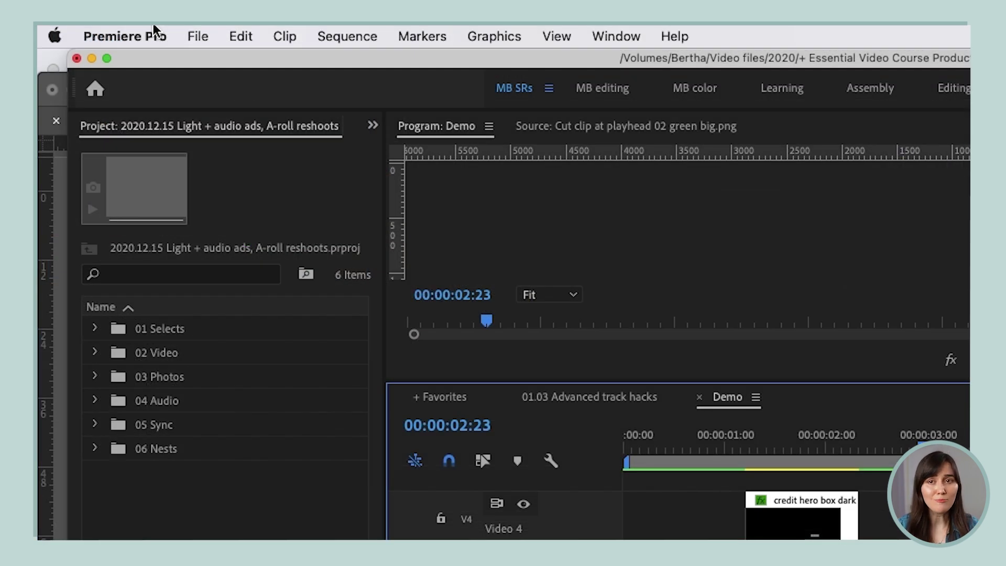
pyautogui.click(145, 26)
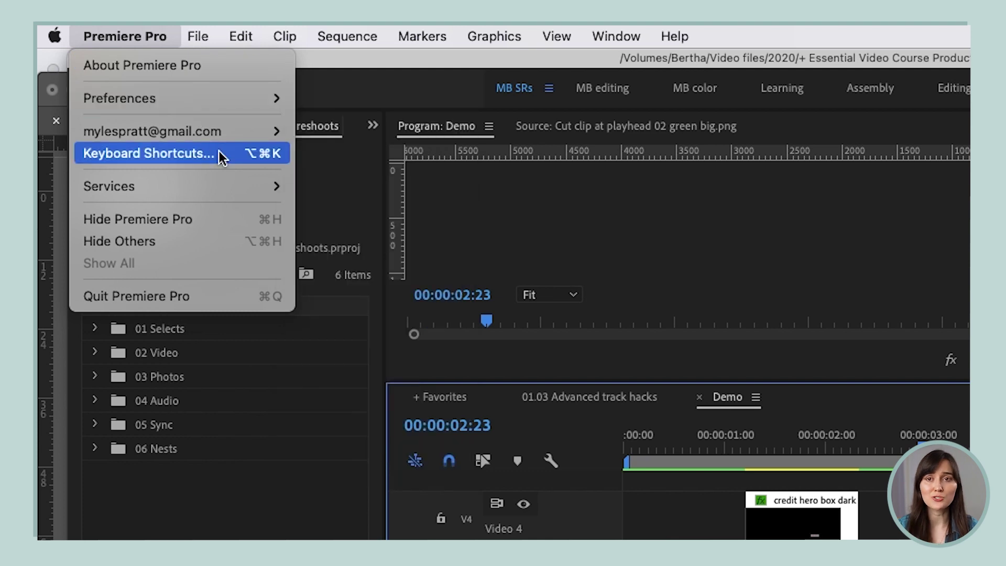
# Step: Filter Keyboard Shortcuts for 'toggle target' to find F1–F8 audio and 1–8 video keys
pyautogui.click(219, 153)
pyautogui.write('toggle ta')
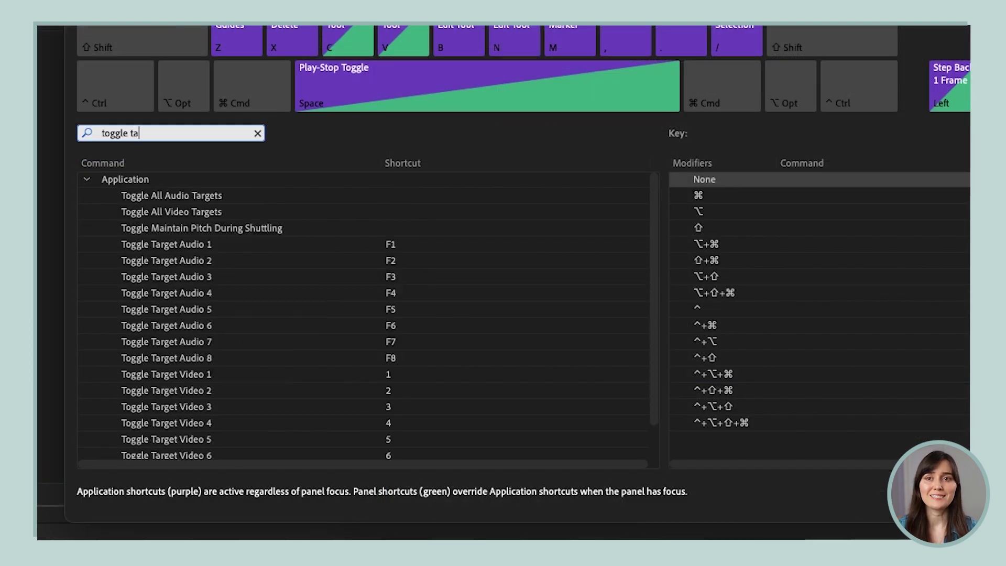
pyautogui.write('rget')
pyautogui.click(655, 316)
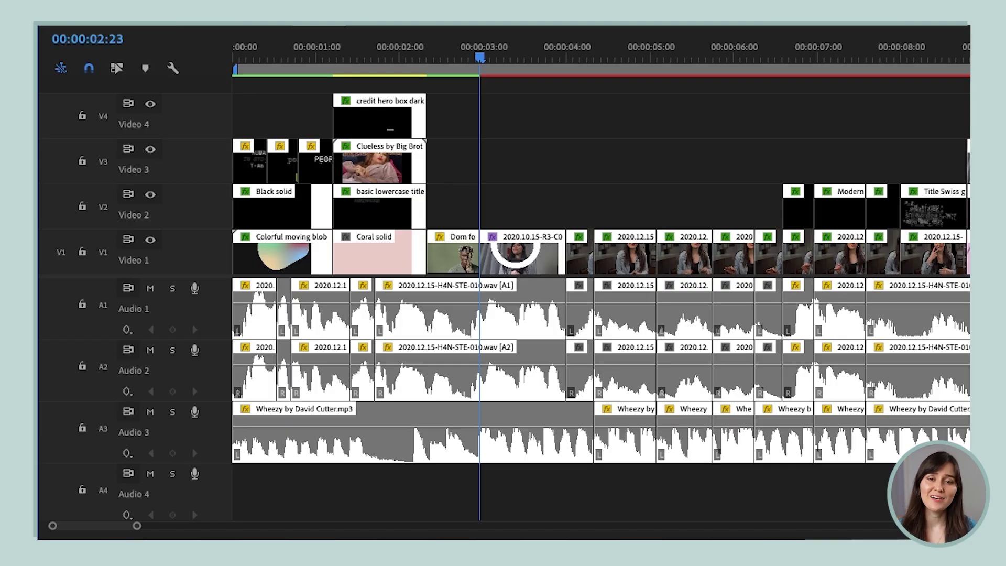
# Step: Target Video 1, Video 2, Video 3 and Video 4 with the Ctrl+1 to Ctrl+4 shortcuts
pyautogui.hotkey('ctrl', '1')
pyautogui.hotkey('ctrl', '2')
pyautogui.hotkey('ctrl', '3')
pyautogui.hotkey('ctrl', '4')
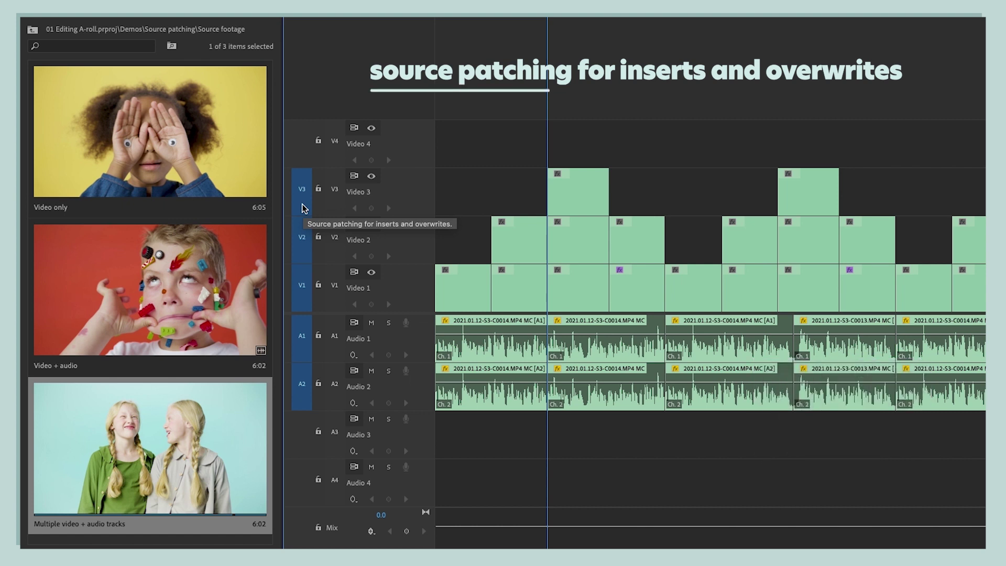
# Step: Make the Video + audio clip the source, patching its V1 to Video 1 and A1 to Audio 1
pyautogui.click(49, 264)
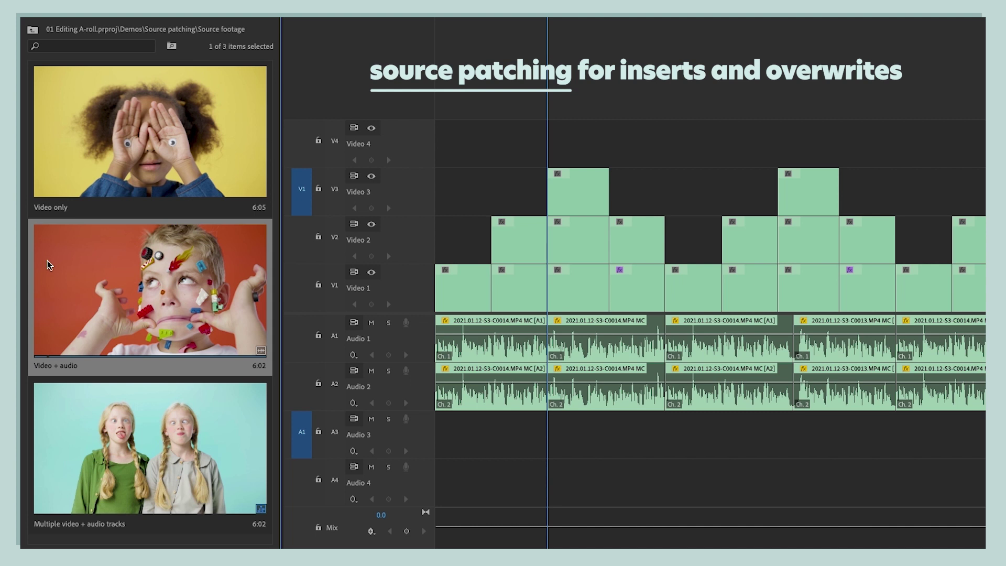
pyautogui.click(301, 290)
pyautogui.click(302, 335)
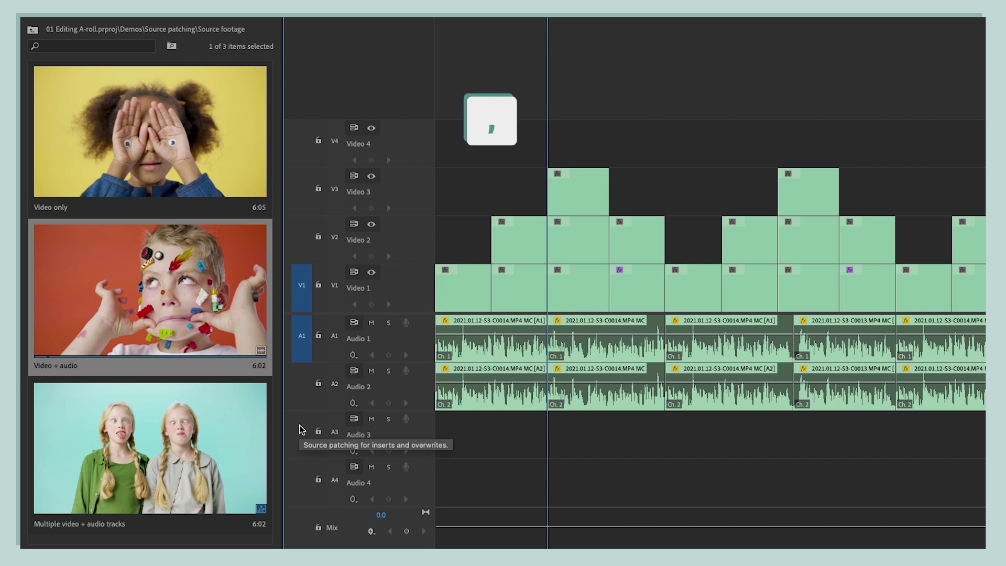
# Step: Insert three Video + audio copies in a staircase, patched to tracks 1, 2 and 3 in turn
pyautogui.press(',')
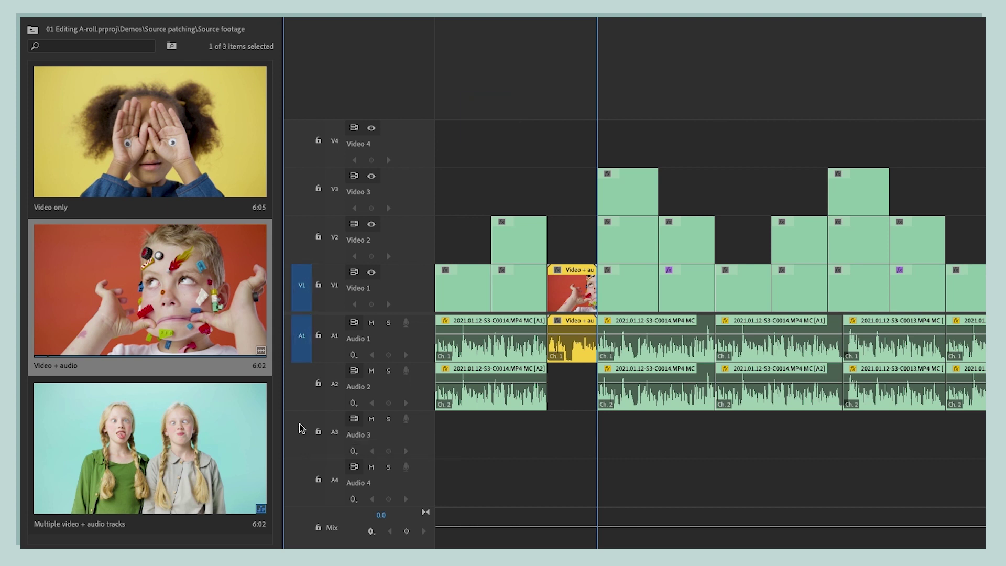
pyautogui.click(306, 253)
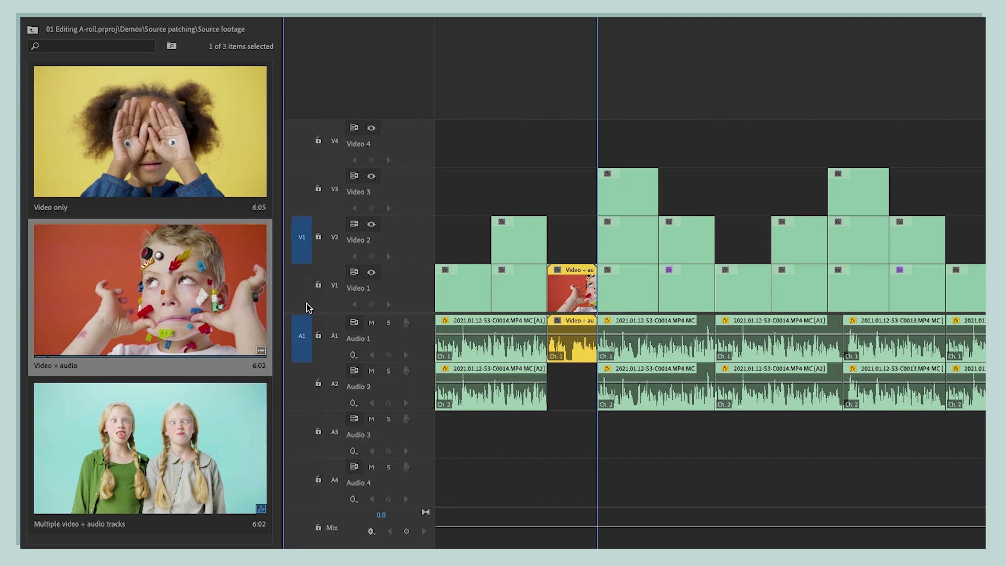
pyautogui.click(306, 377)
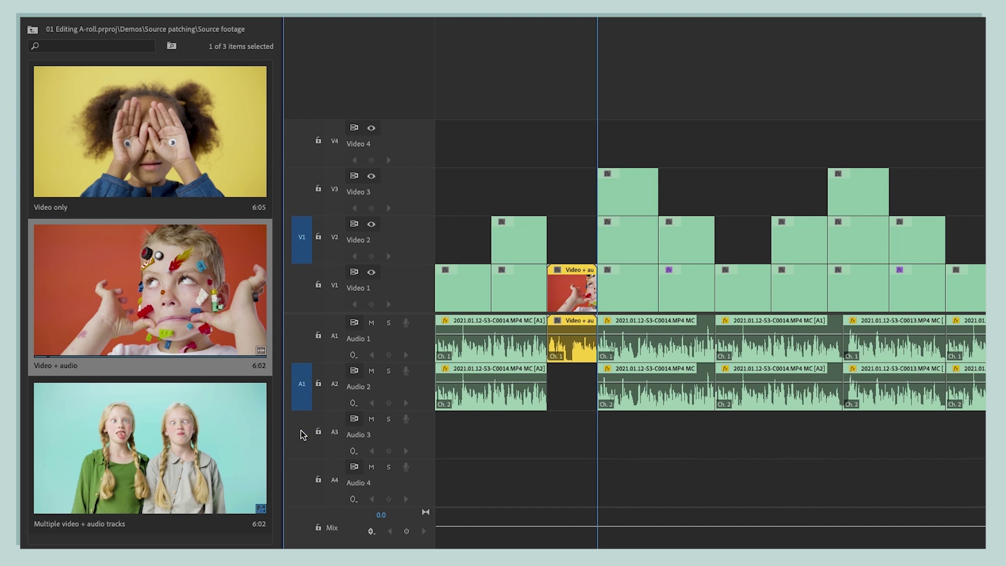
pyautogui.press(',')
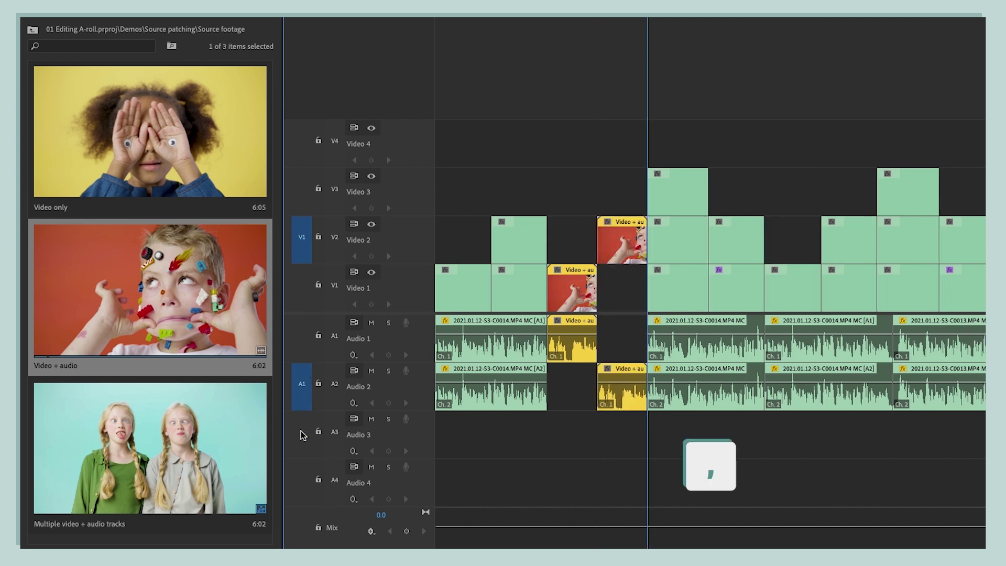
pyautogui.click(304, 210)
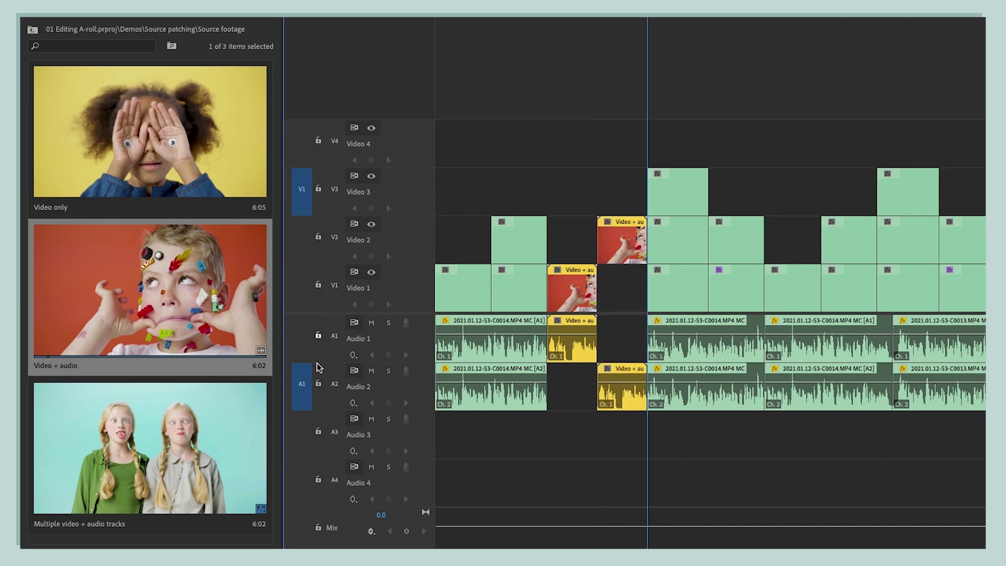
pyautogui.click(302, 423)
pyautogui.press(',')
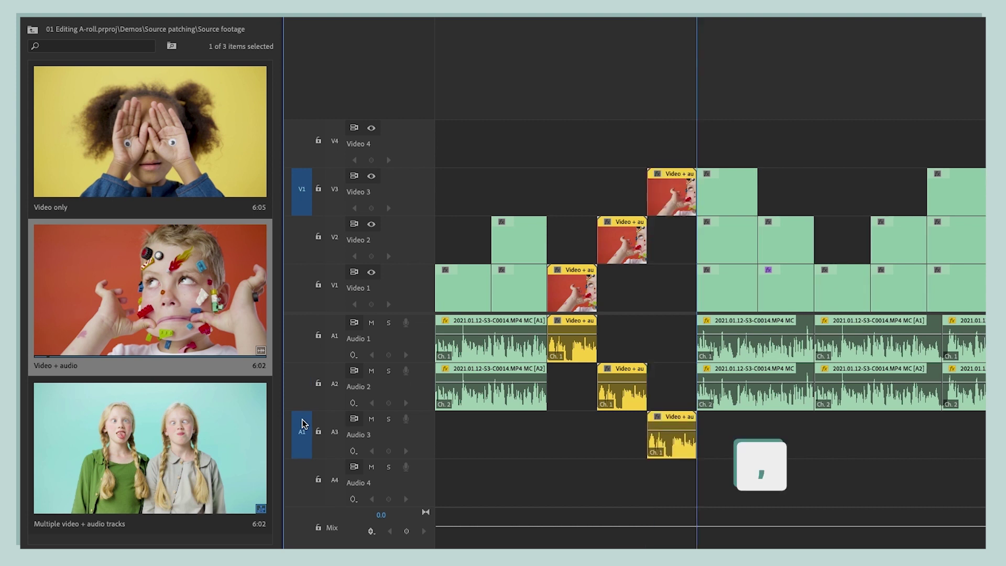
# Step: Repatch the source to Video 2 and Audio 1 and overwrite the clip at the playhead
pyautogui.click(303, 343)
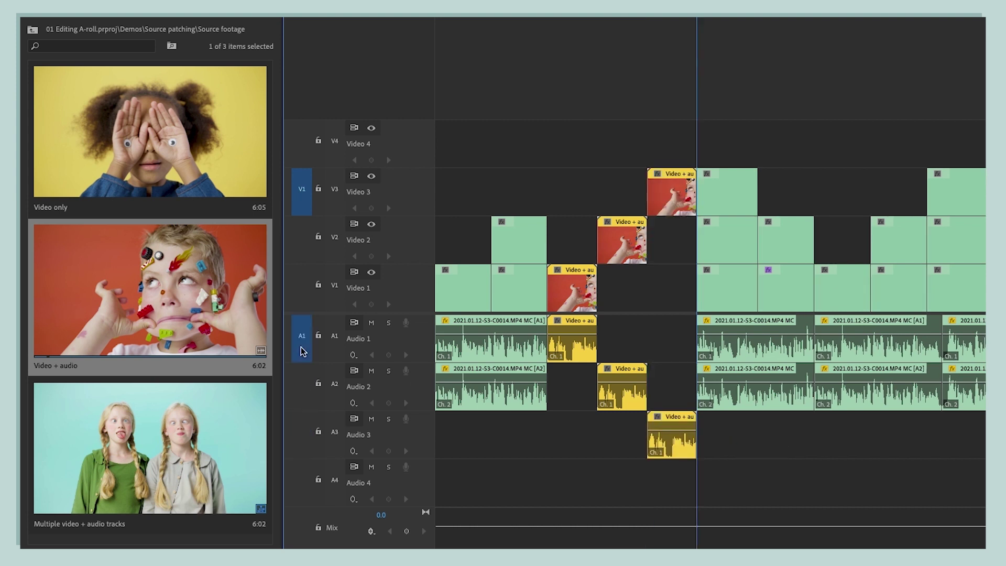
pyautogui.click(300, 249)
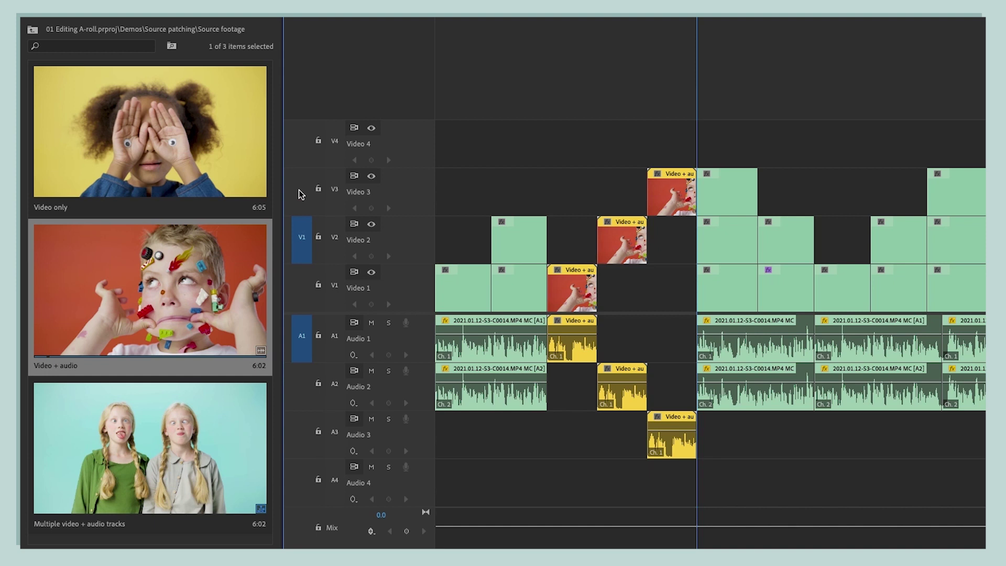
pyautogui.press('.')
pyautogui.press('.')
pyautogui.press('.')
pyautogui.press('.')
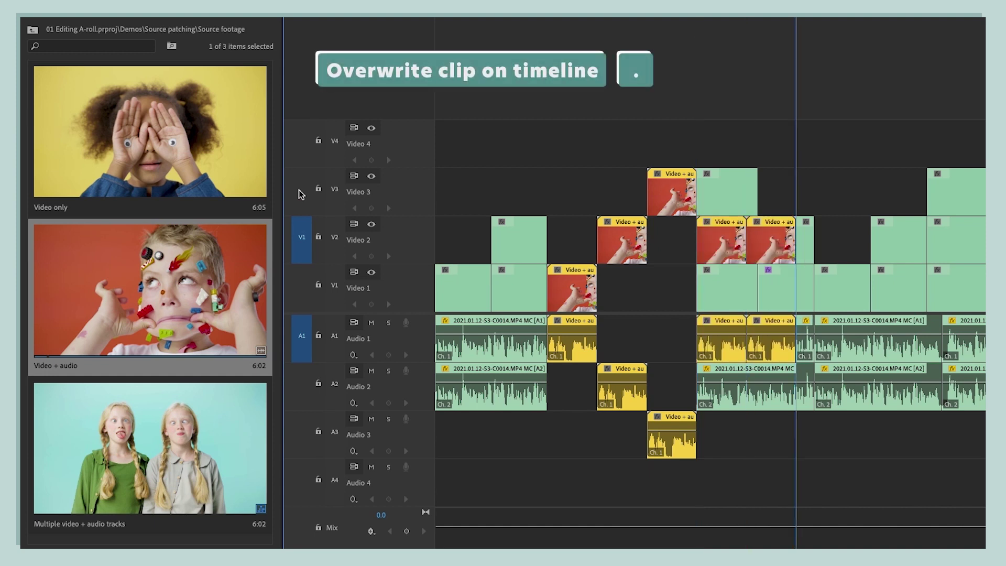
# Step: Patch source video to Video 1 and audio to Audio 2, then drag the Video + audio clip onto the timeline
pyautogui.click(302, 285)
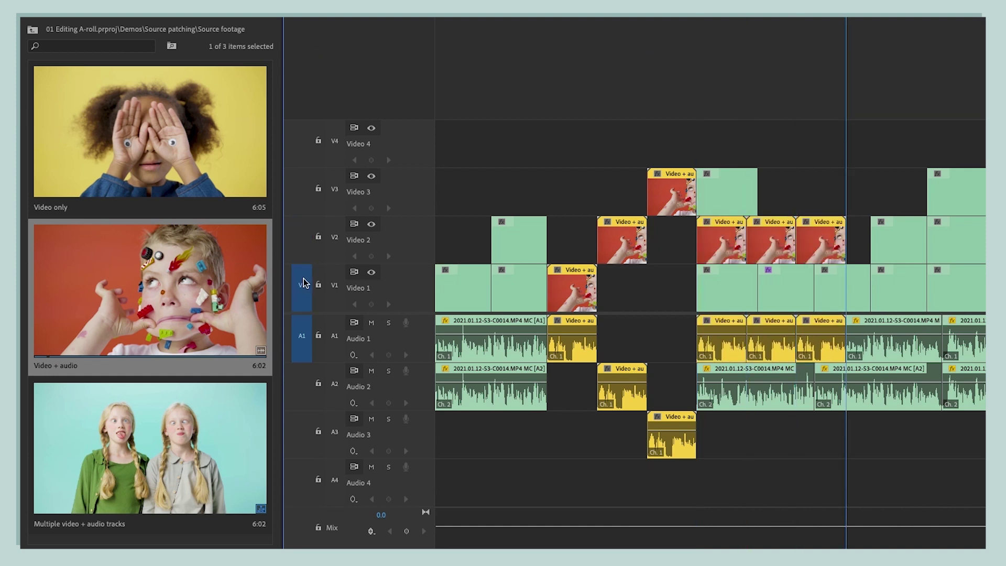
pyautogui.click(306, 378)
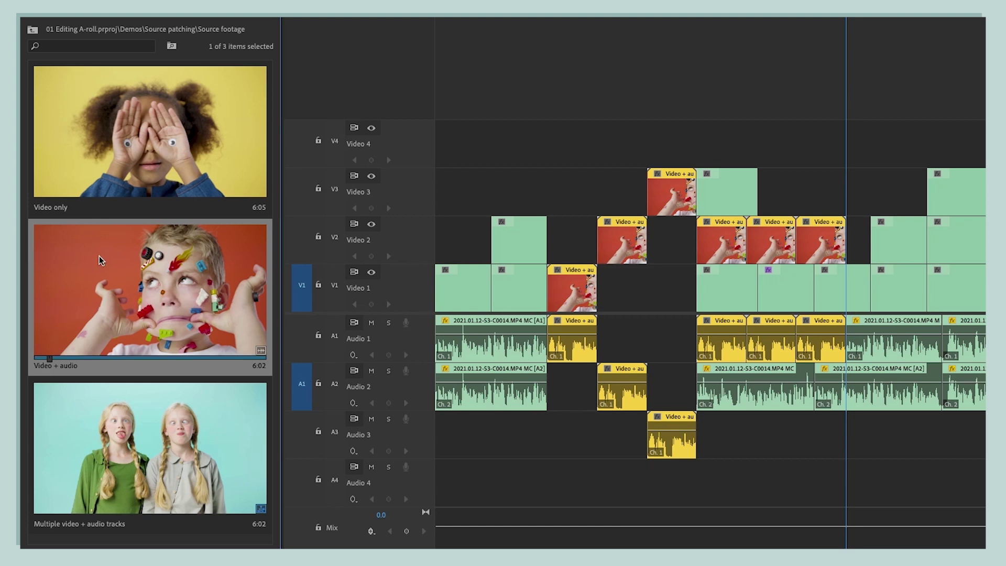
pyautogui.moveTo(99, 259); pyautogui.dragTo(857, 313)
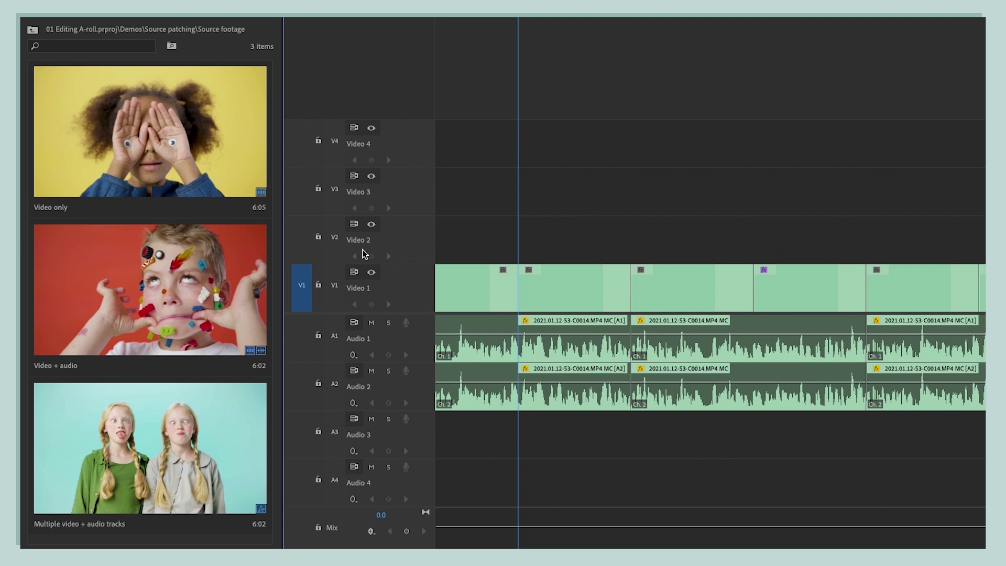
# Step: Overwrite two Video only copies onto Video 2, one at the playhead and one in a later gap
pyautogui.click(303, 256)
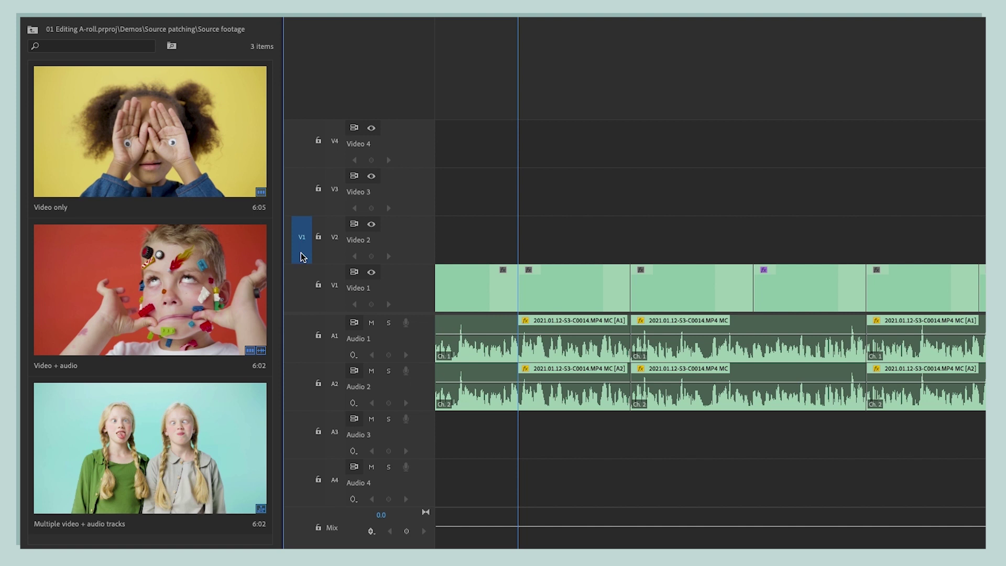
pyautogui.click(239, 182)
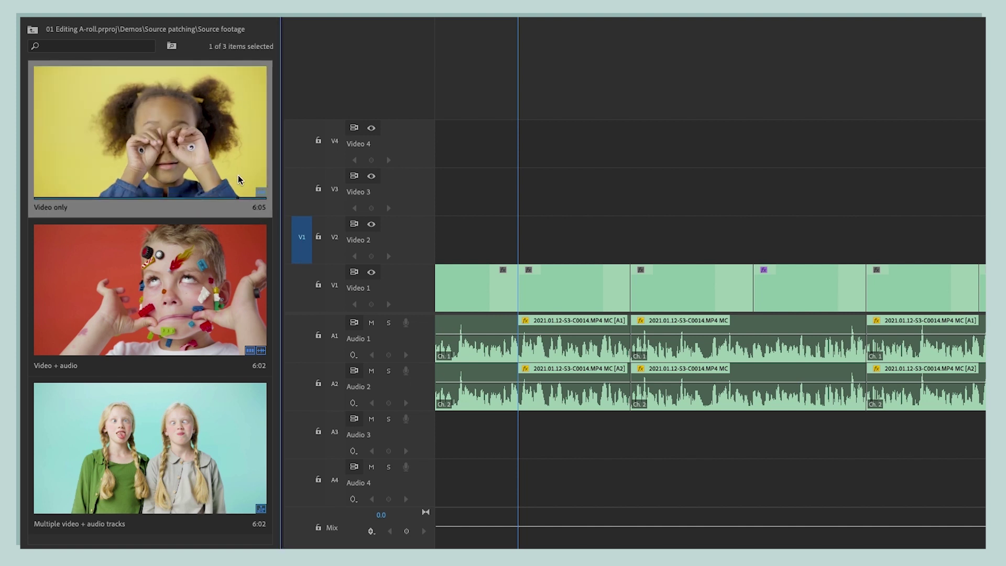
pyautogui.press('.')
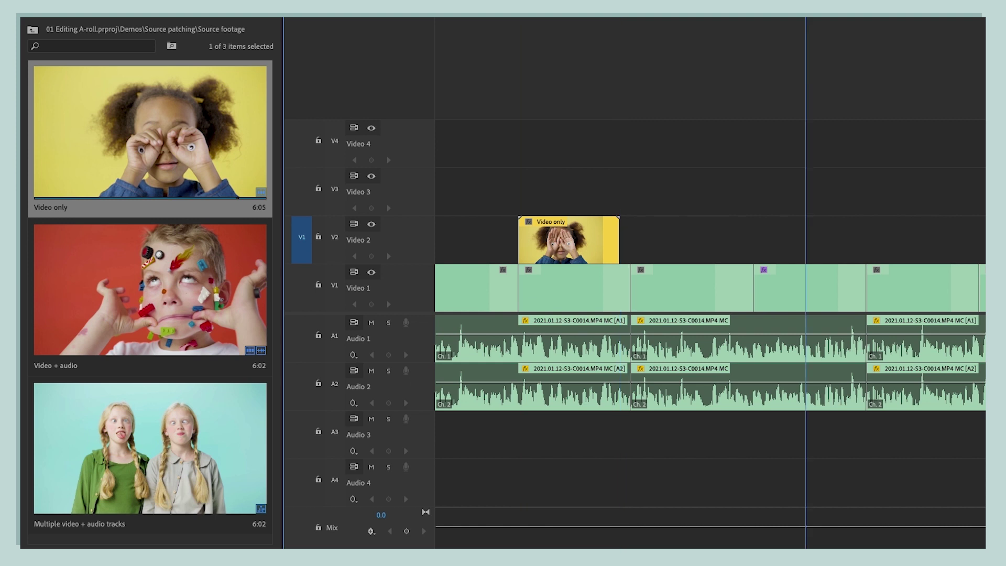
pyautogui.press('.')
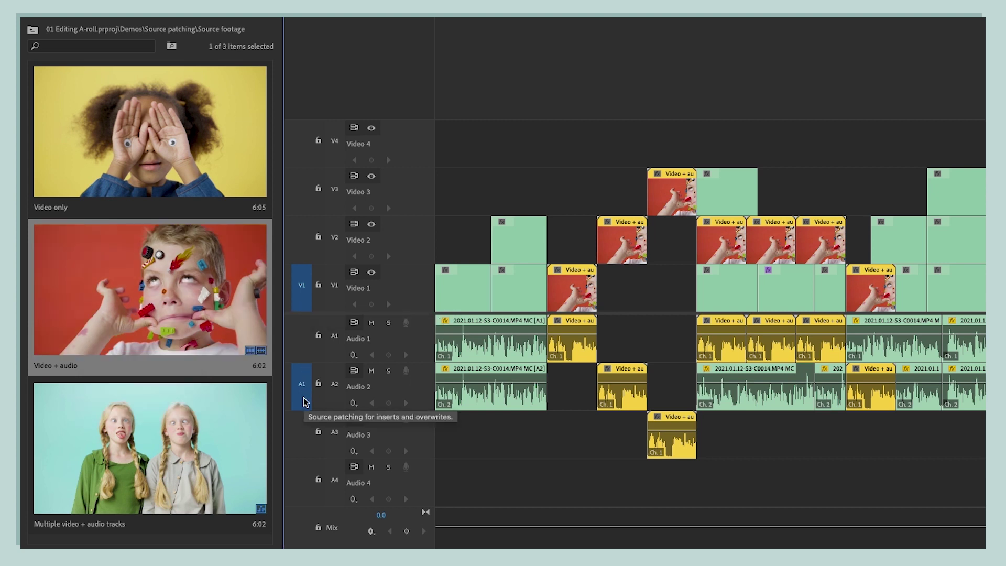
# Step: Patch source audio to Audio 3 and video to Video 3, and load the Video only clip
pyautogui.click(303, 429)
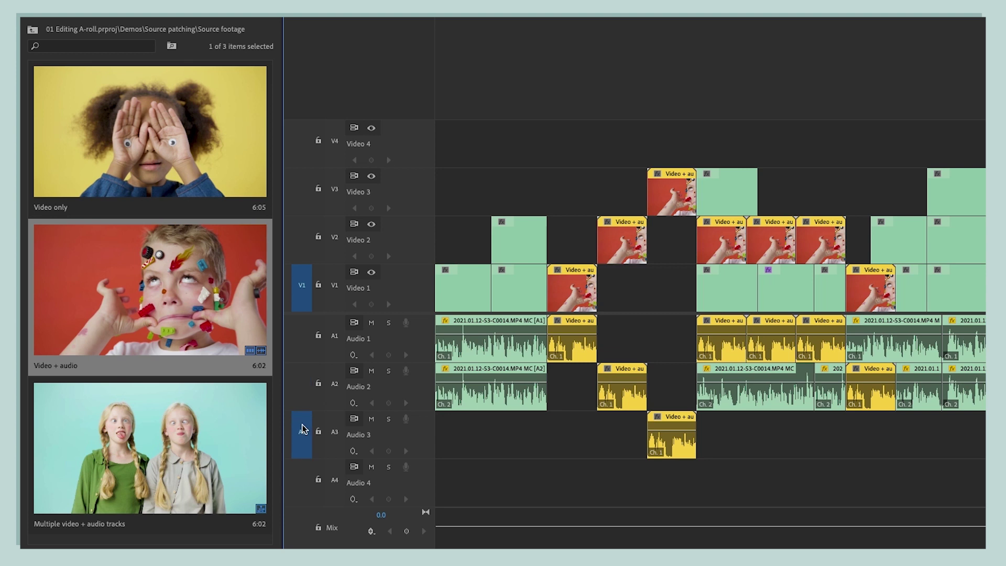
pyautogui.click(302, 209)
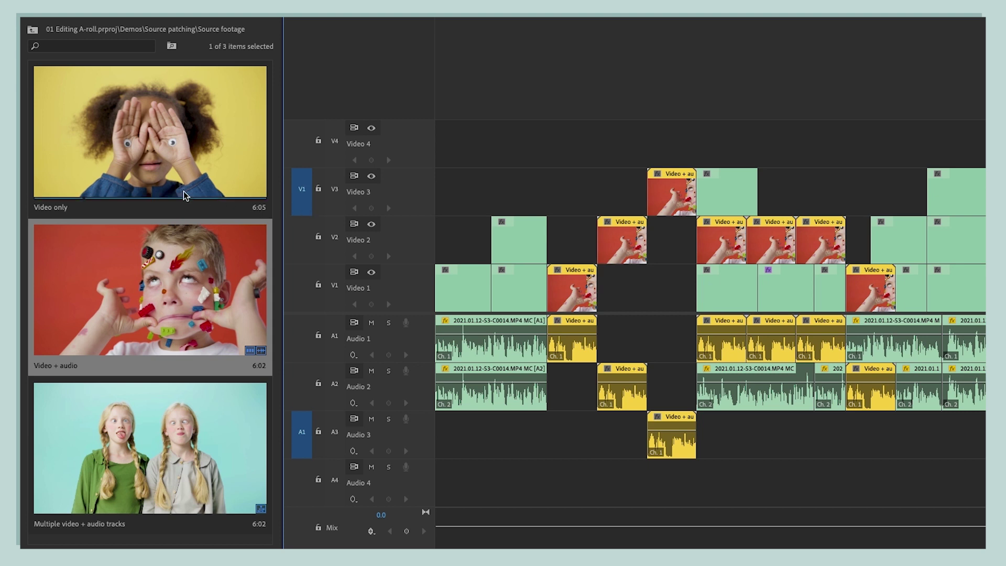
pyautogui.click(78, 173)
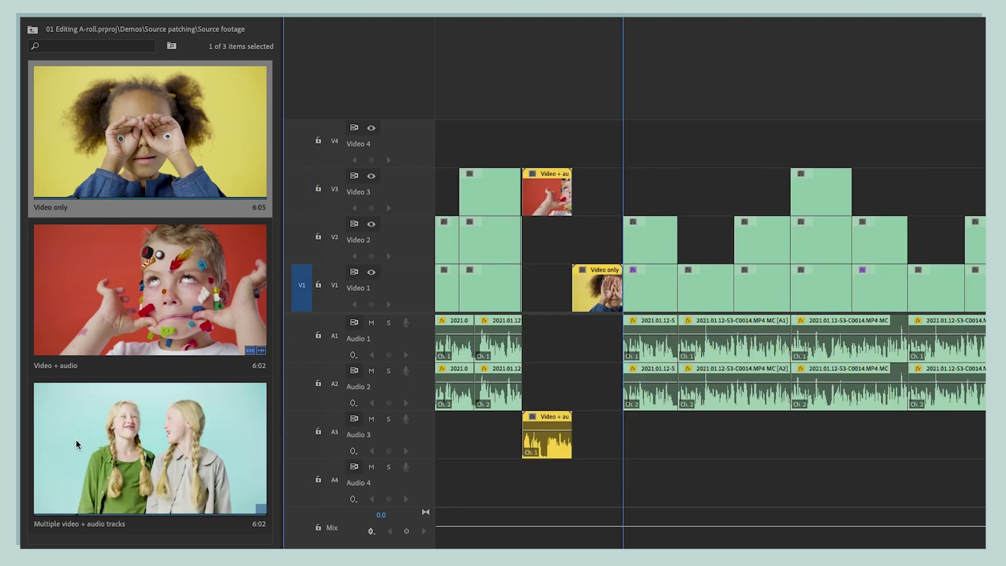
# Step: Insert the Multiple video + audio tracks clip, routing second audio to Audio 3 and third video to Video 4
pyautogui.click(75, 444)
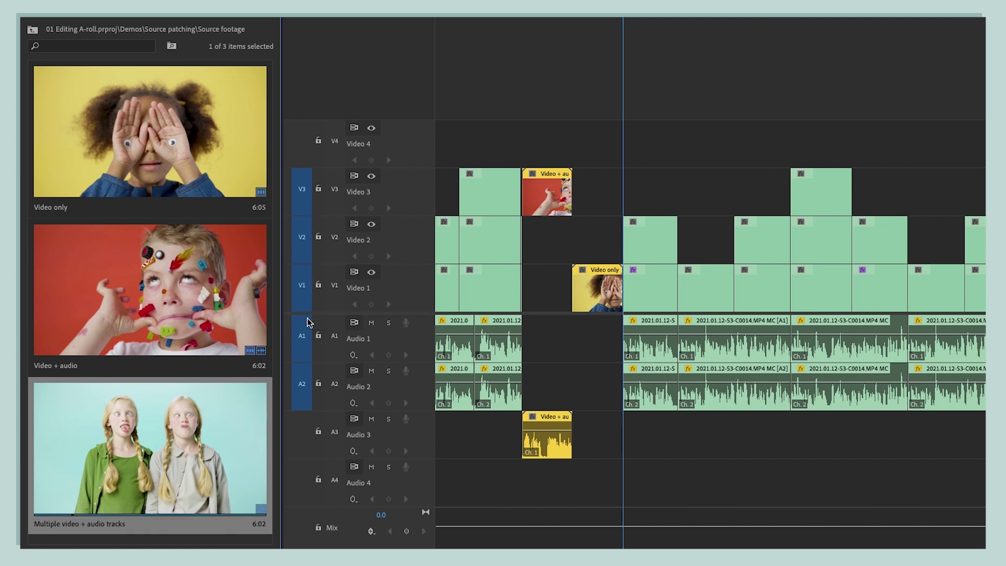
pyautogui.click(304, 431)
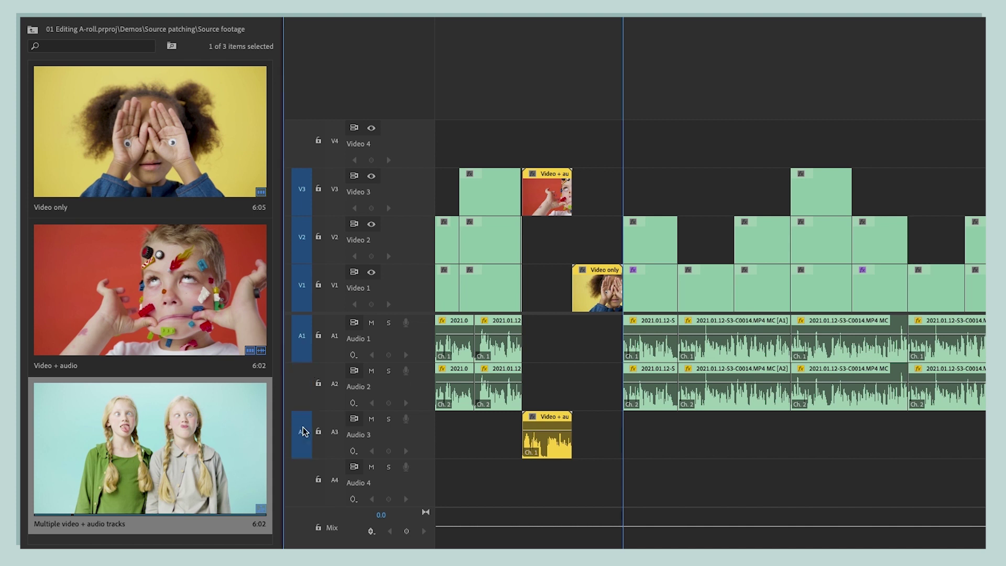
pyautogui.click(308, 159)
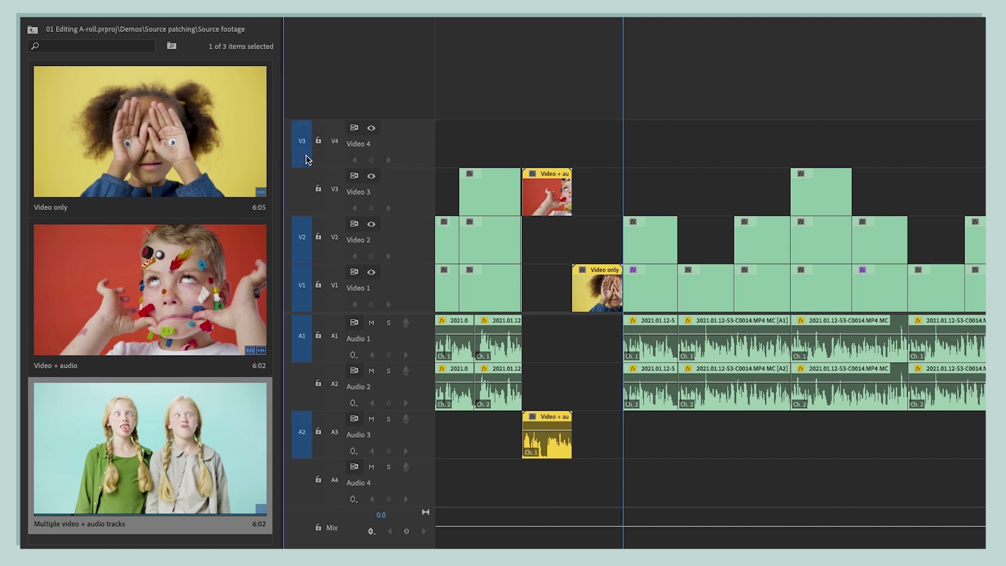
pyautogui.press(',')
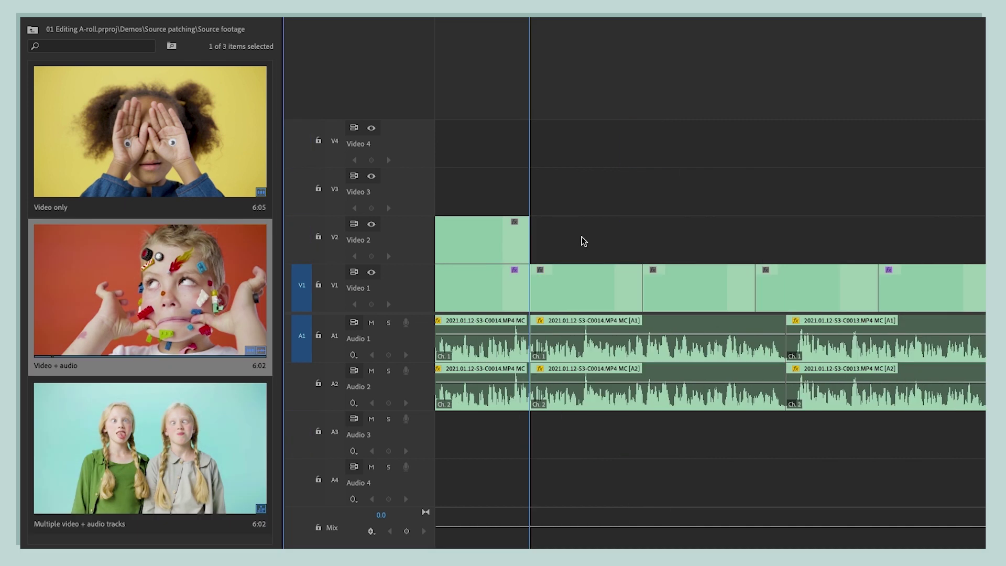
# Step: Overwrite only the Video + audio clip's picture onto Video 2, with audio patching turned off
pyautogui.click(304, 252)
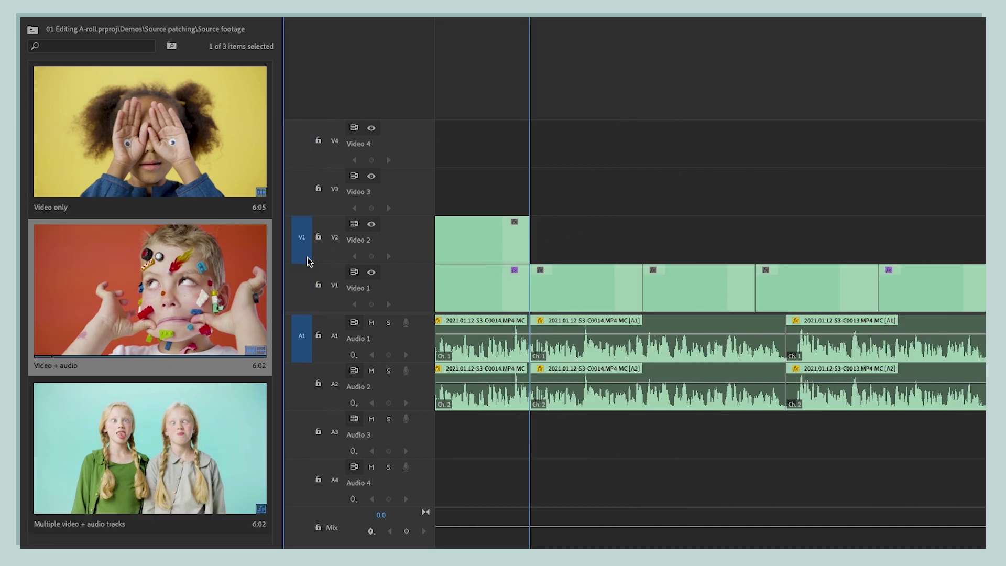
pyautogui.click(301, 350)
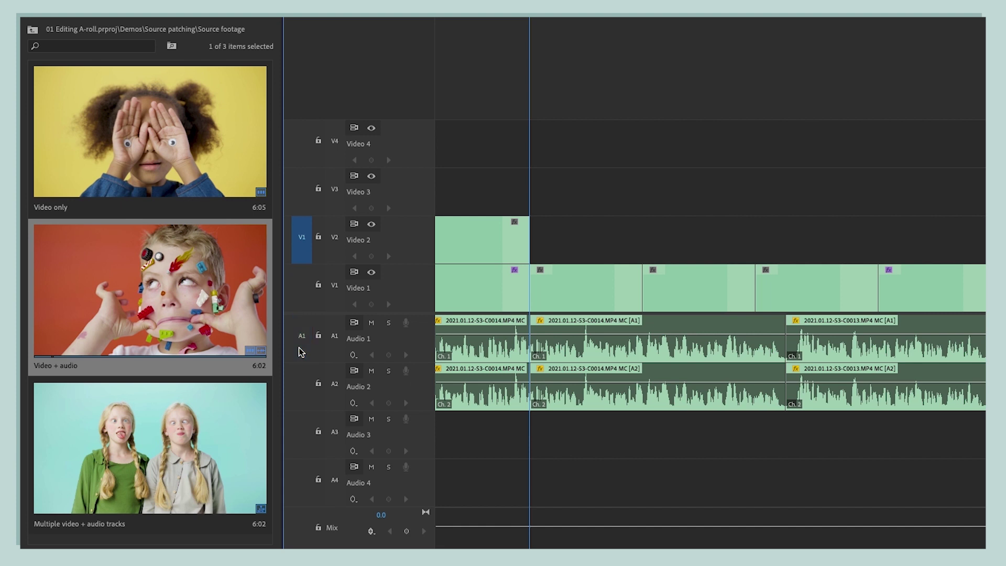
pyautogui.press('.')
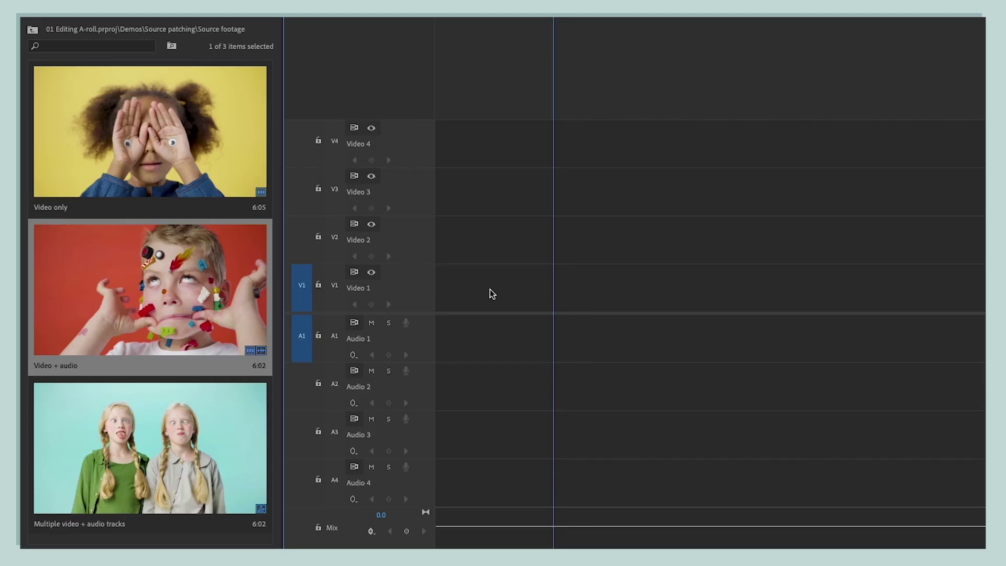
# Step: Place an audio-only Video + audio copy on Audio 1, then a full copy on Video 1 and Audio 1 after it
pyautogui.click(303, 306)
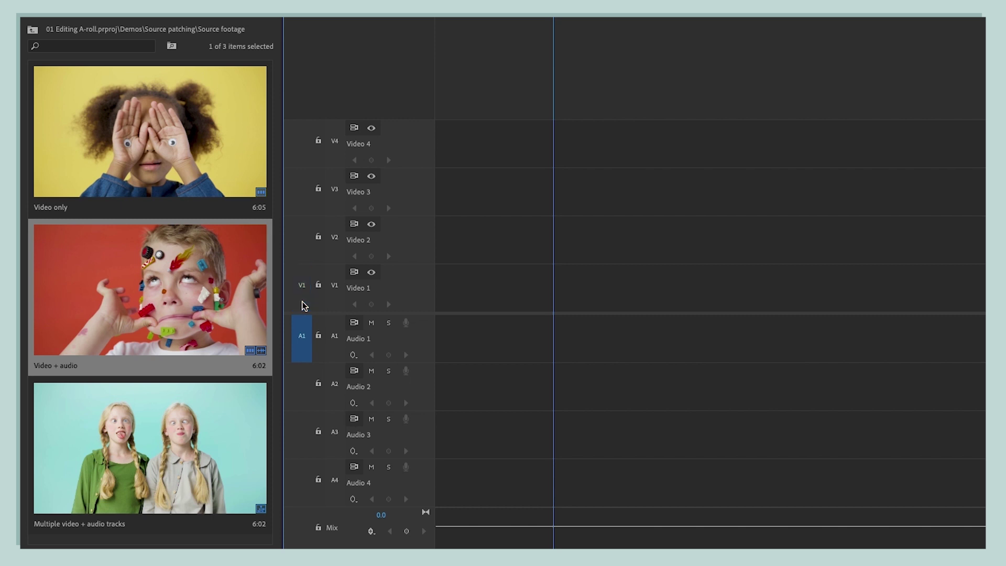
pyautogui.moveTo(117, 258); pyautogui.dragTo(559, 332)
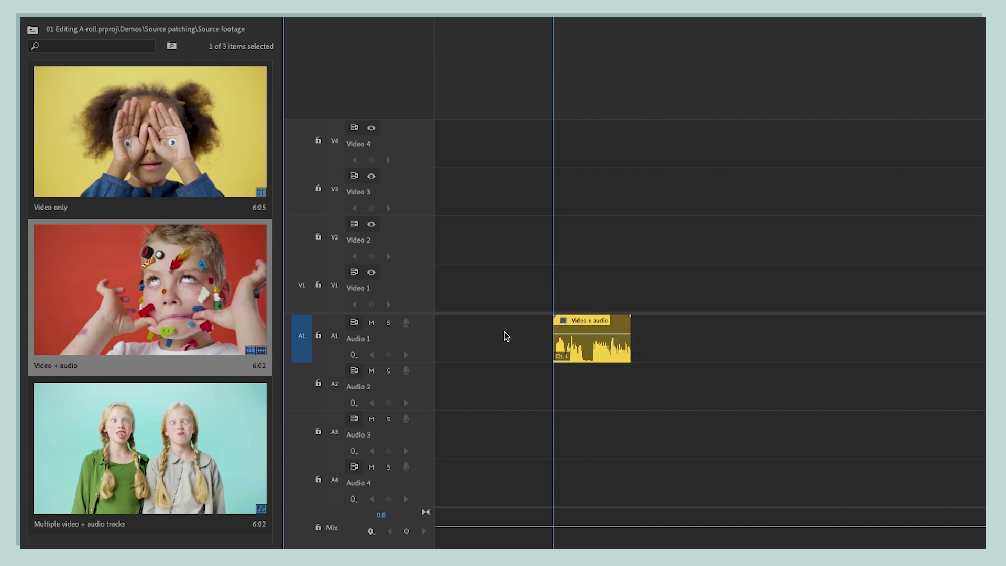
pyautogui.click(304, 288)
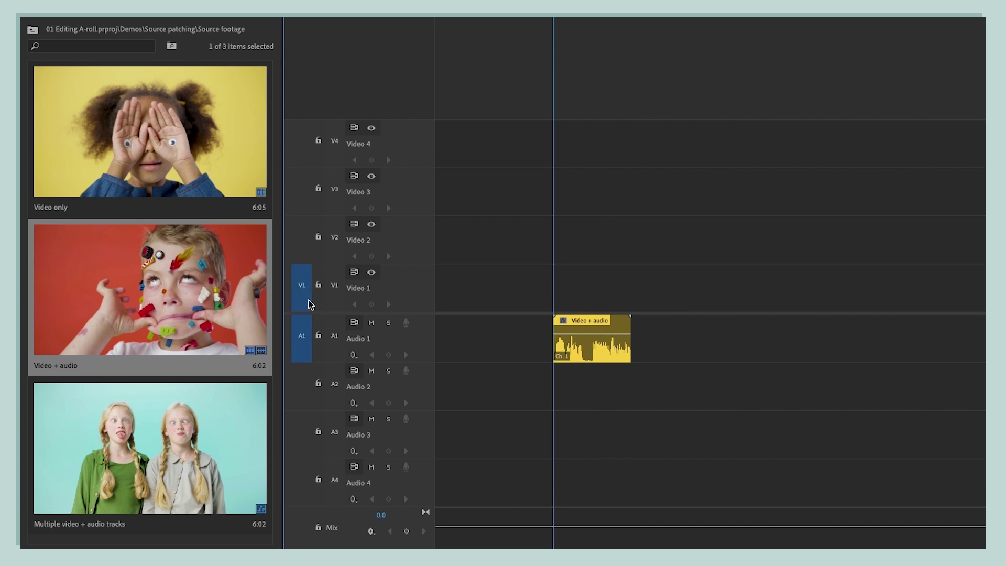
pyautogui.moveTo(242, 303); pyautogui.dragTo(638, 338)
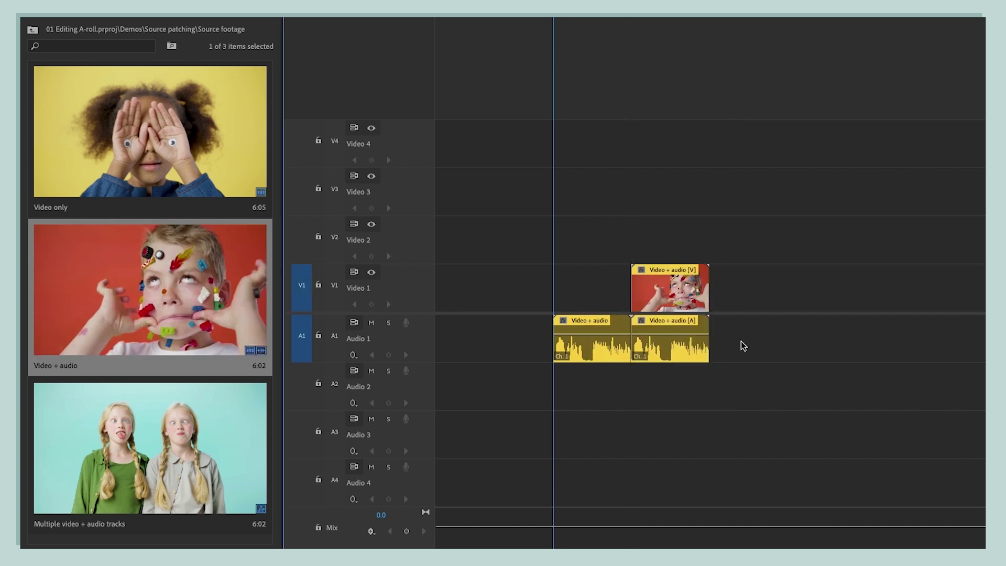